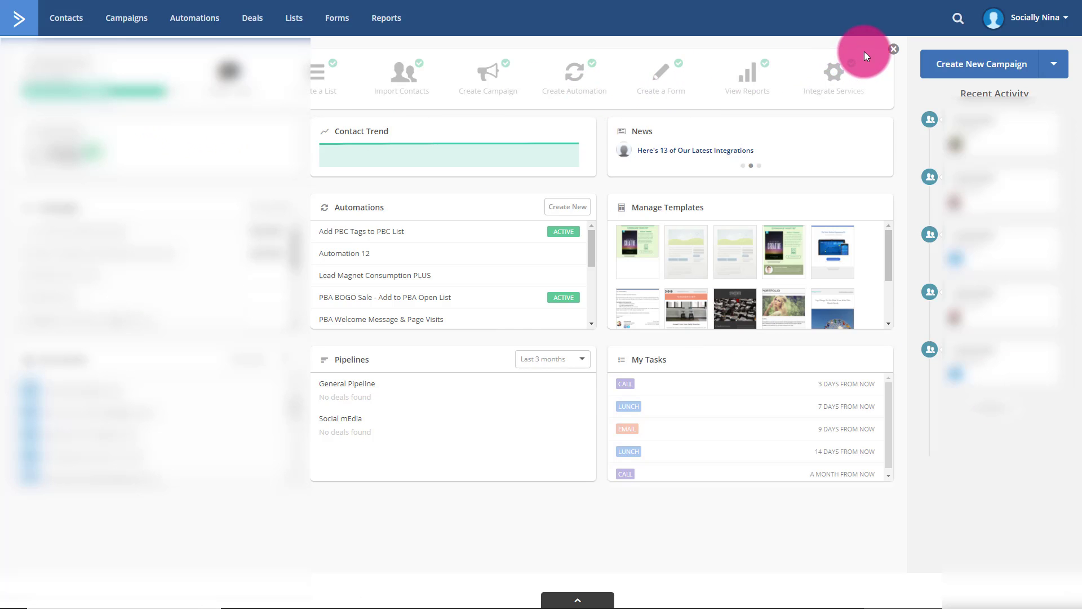
click(895, 51)
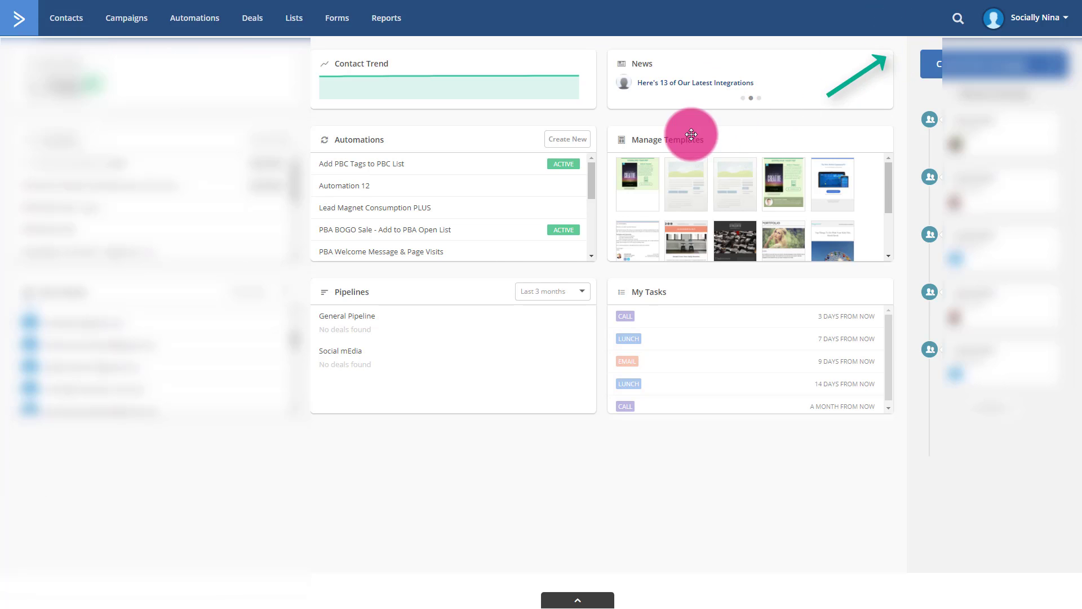
mouse_move(507, 65)
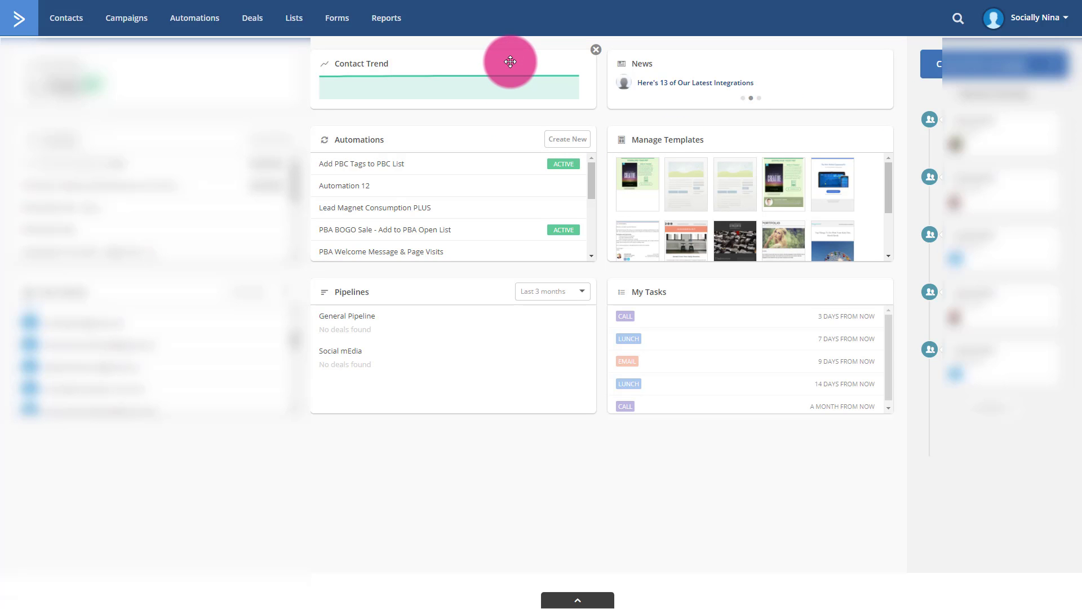
mouse_move(507, 66)
mouse_down()
mouse_move(497, 190)
mouse_move(358, 180)
mouse_move(128, 138)
mouse_move(404, 146)
mouse_move(546, 116)
mouse_move(541, 53)
mouse_move(357, 101)
mouse_move(215, 111)
mouse_move(548, 61)
mouse_move(522, 58)
mouse_up()
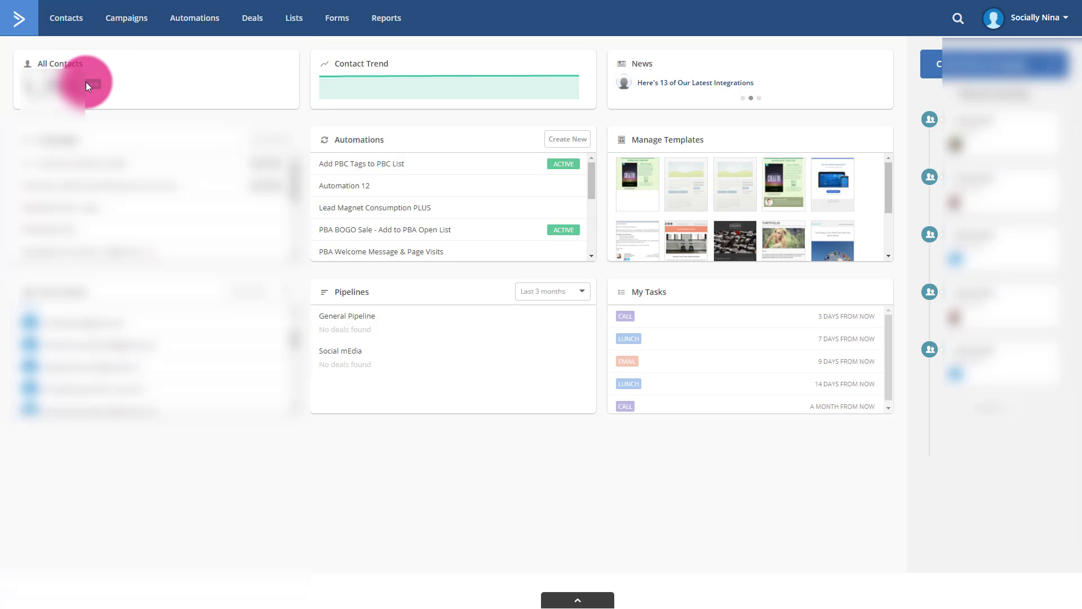
mouse_move(91, 83)
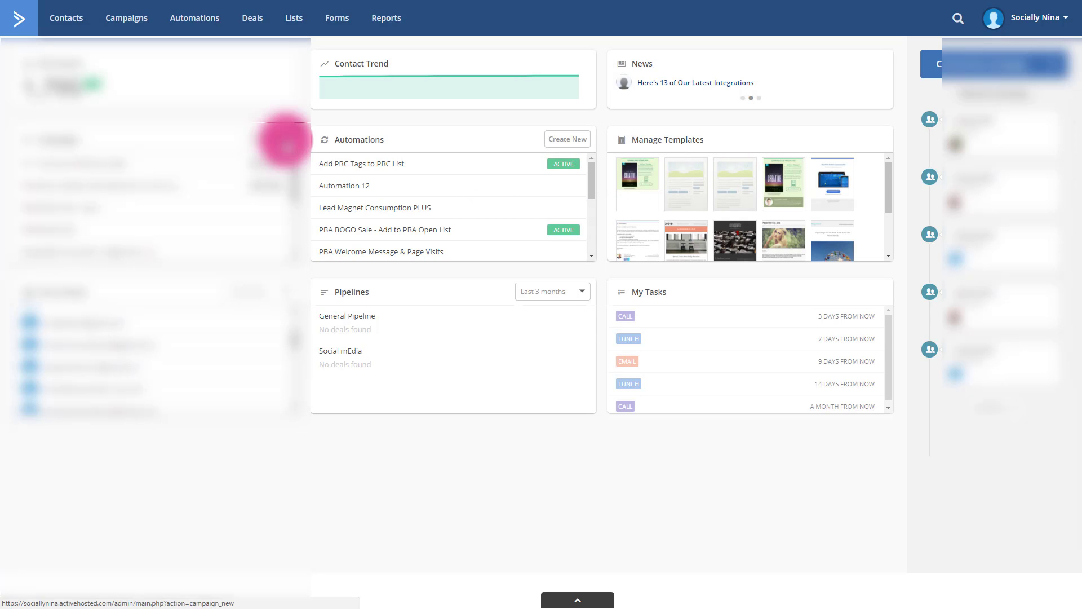
click(94, 68)
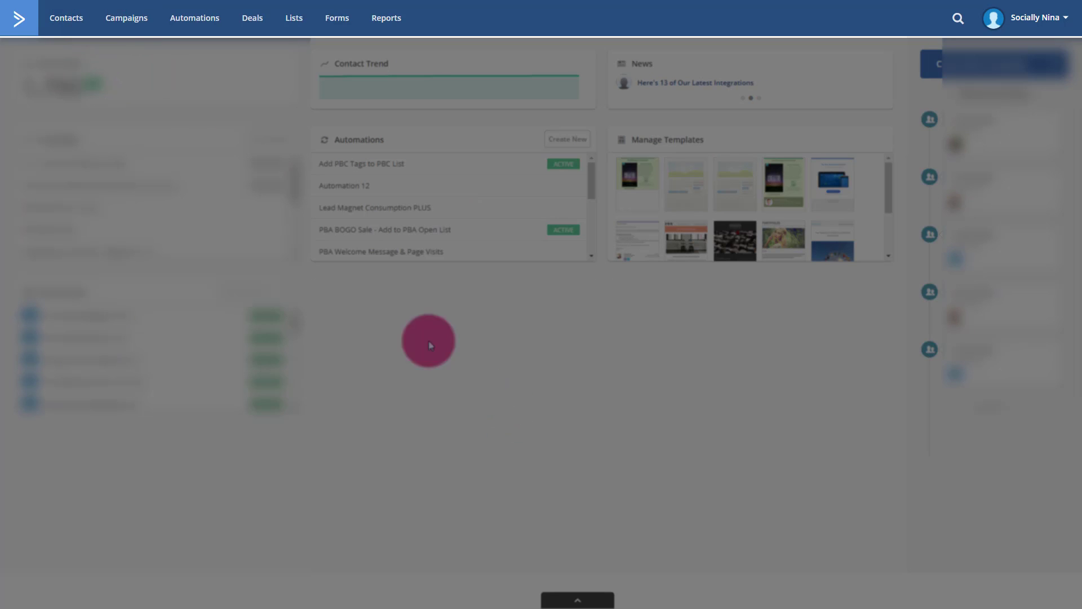
Go to the Campaigns page listing all 11 existing campaigns
click(133, 26)
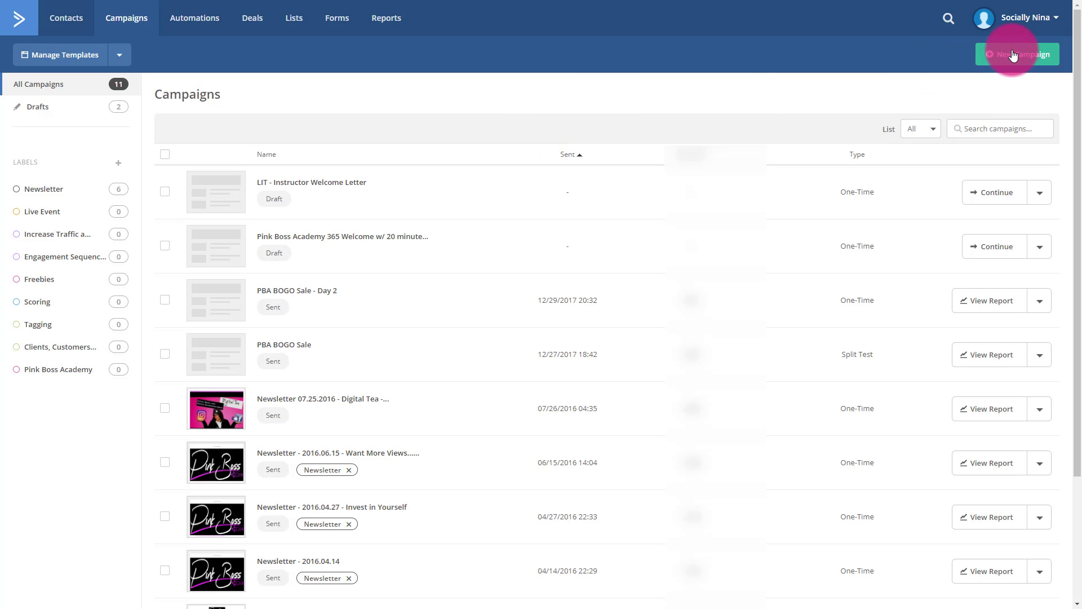
Create a new campaign named 'Test Newsletter', keeping the Standard type
click(1013, 55)
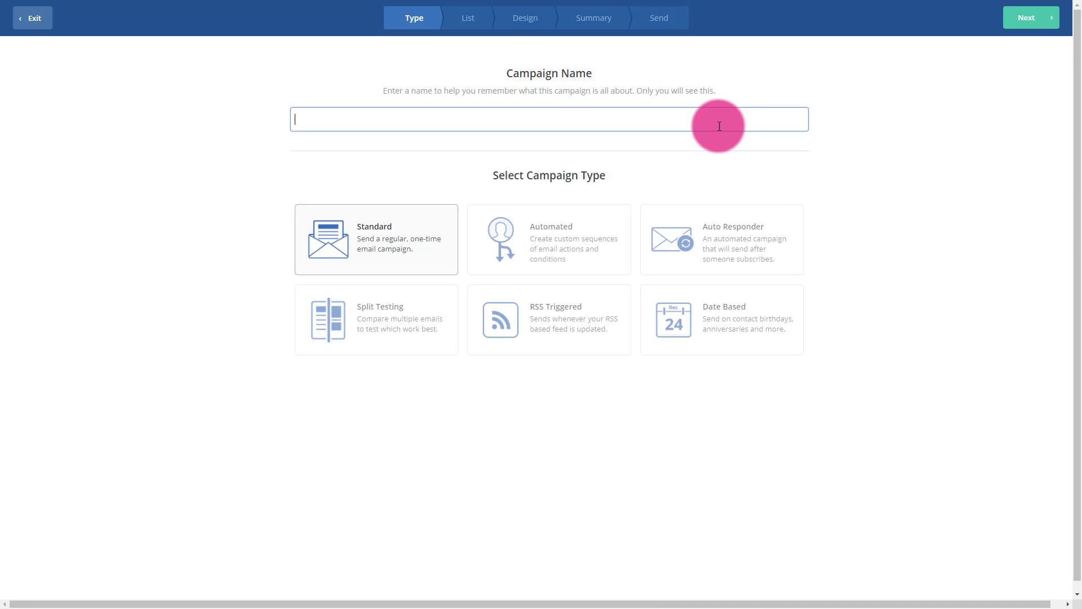
text(Test Newsletter)
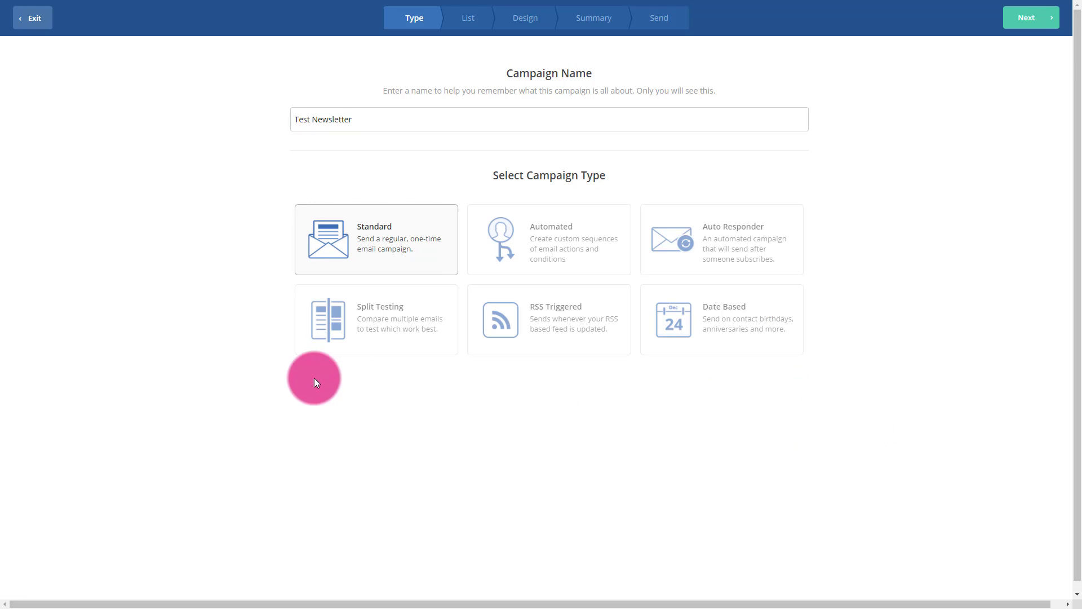
Target the YouTube Challenge 08.16.2016 list and continue to the Design step
click(1021, 20)
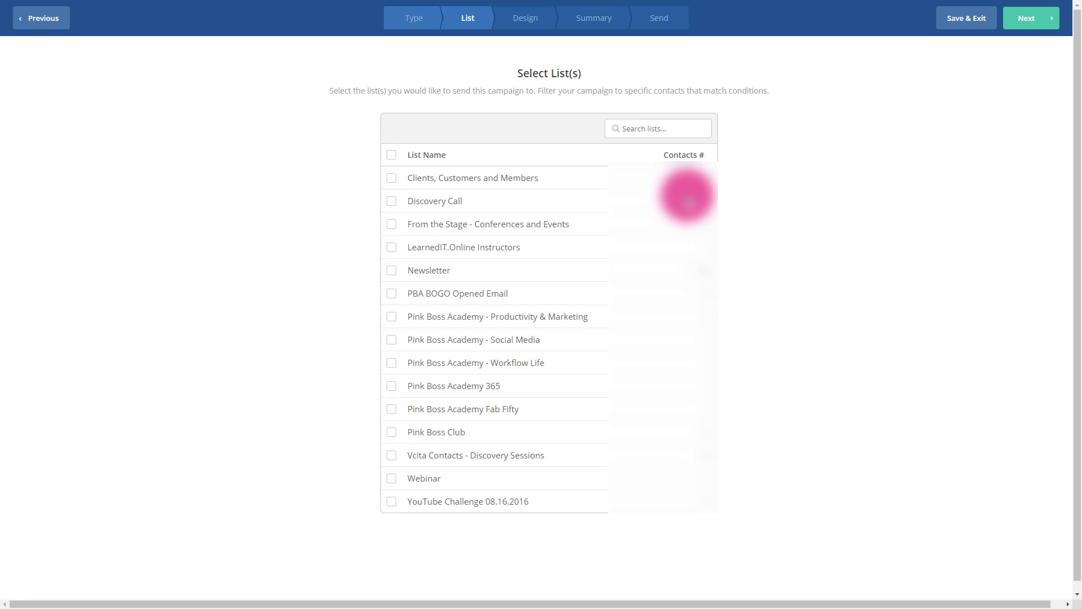
click(392, 503)
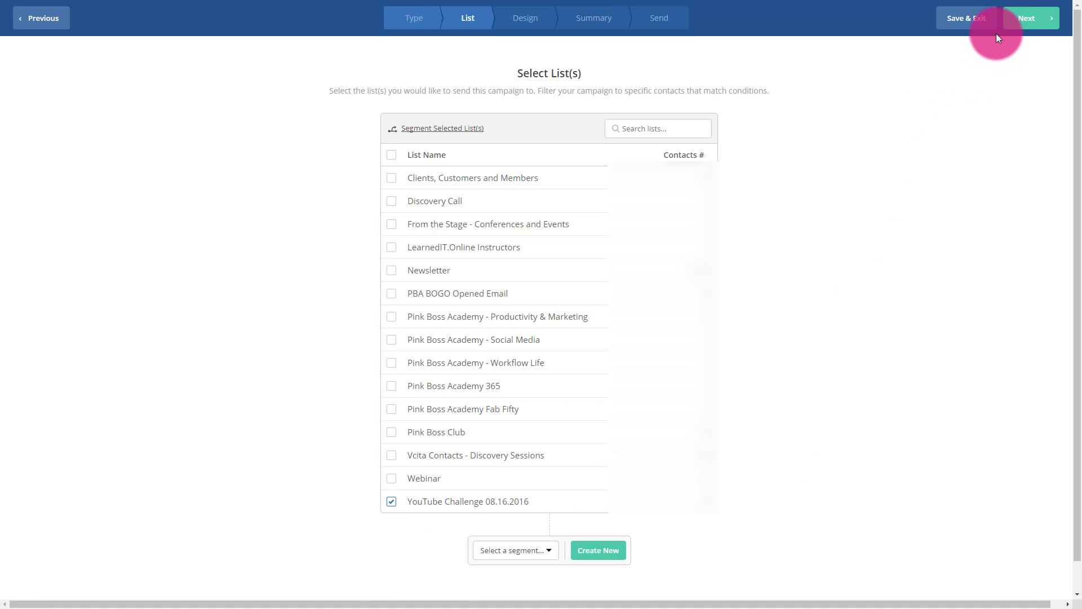
click(1012, 24)
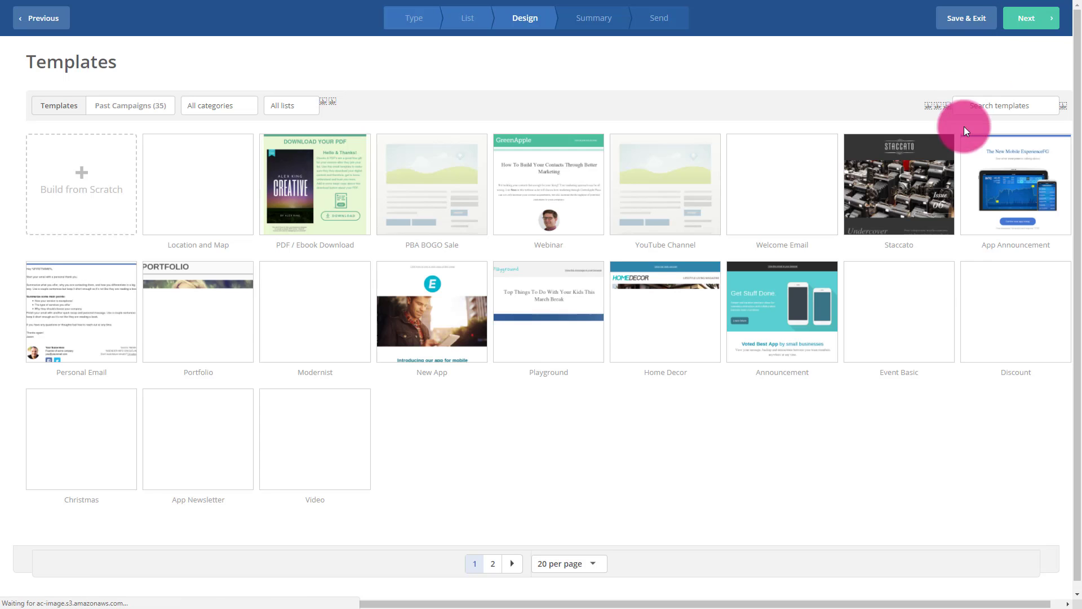
Show 100 templates per page, leaving the category filter on All categories
mouse_move(998, 307)
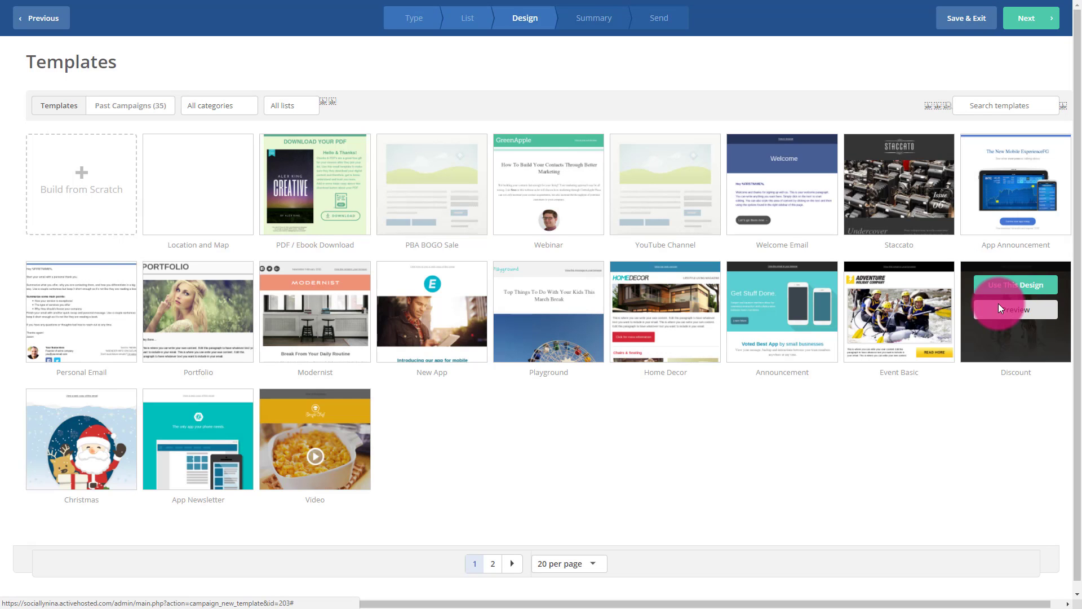
mouse_move(194, 223)
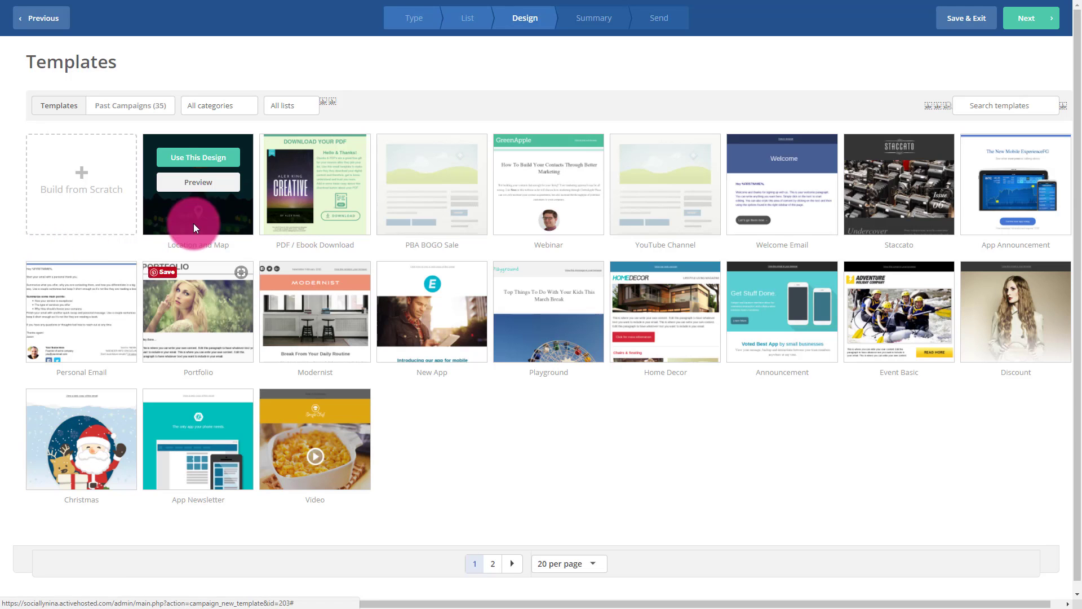
mouse_move(770, 187)
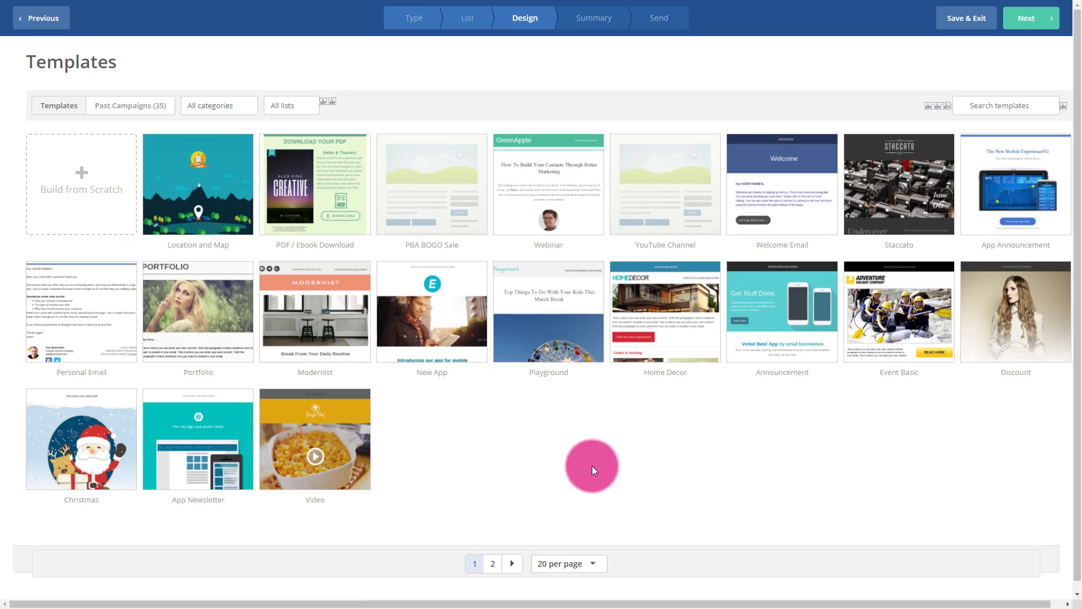
scroll(661, 442, down, 1)
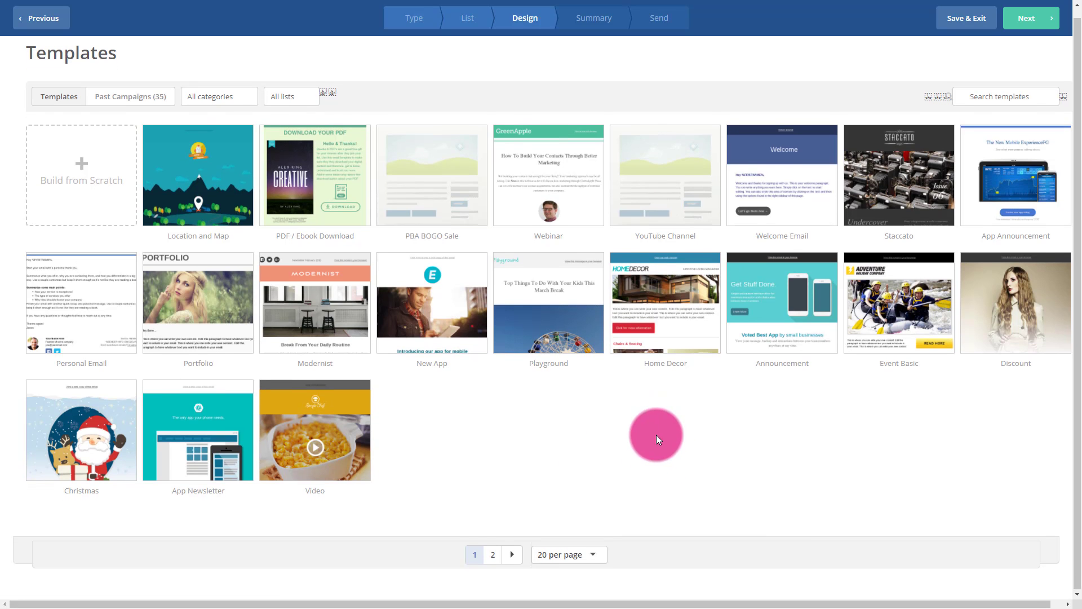
click(583, 555)
click(573, 534)
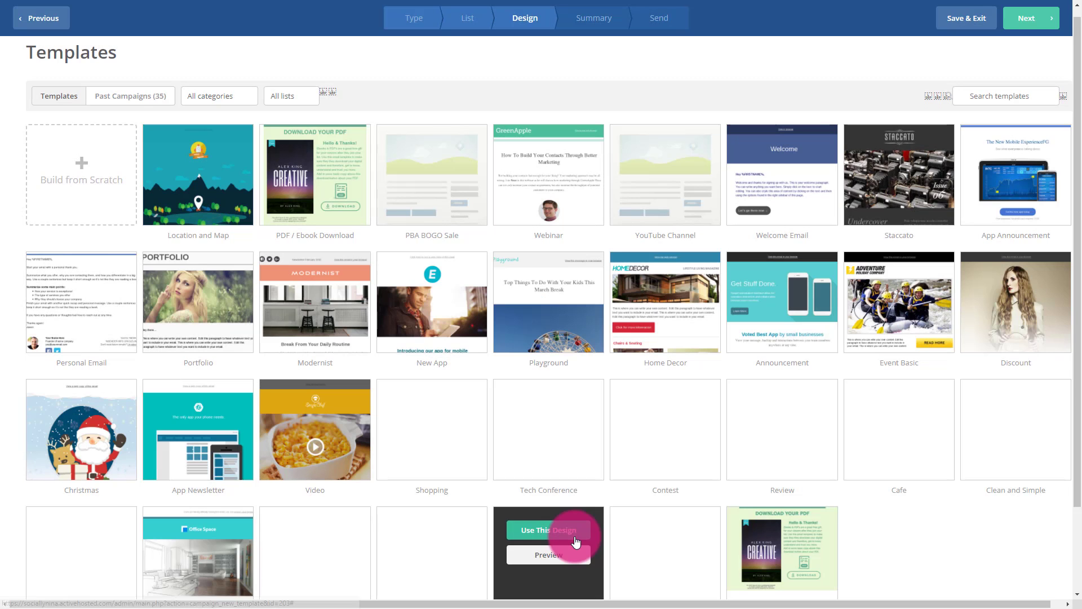
mouse_move(566, 437)
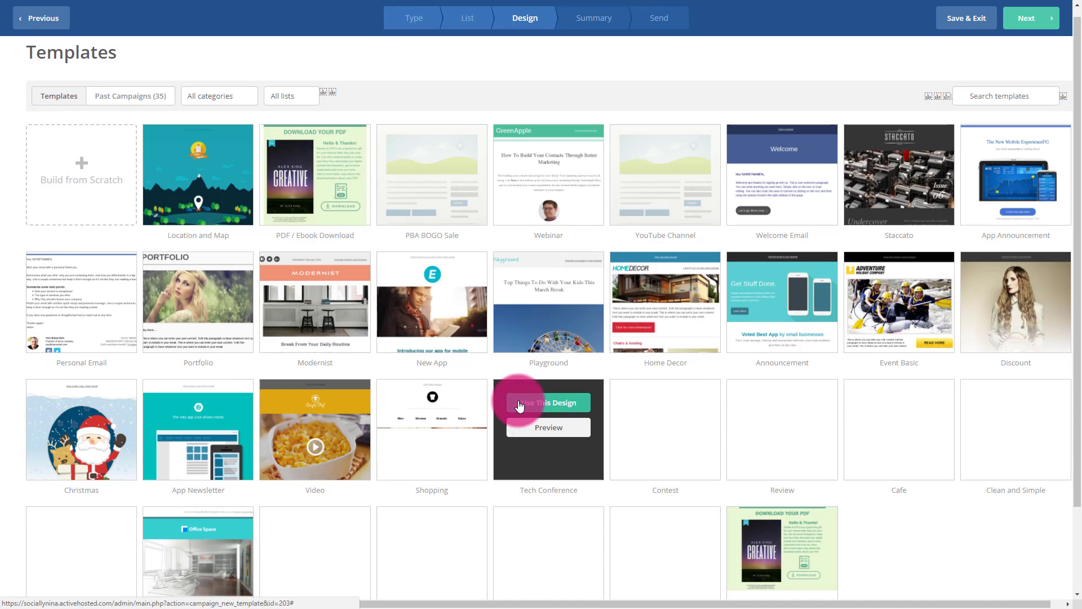
click(229, 97)
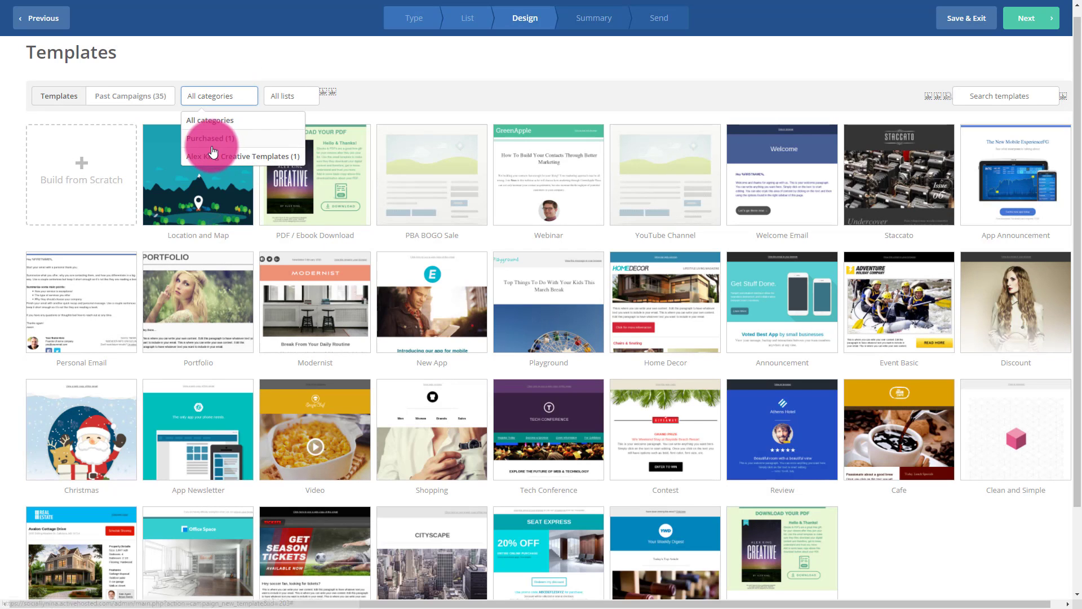
click(59, 100)
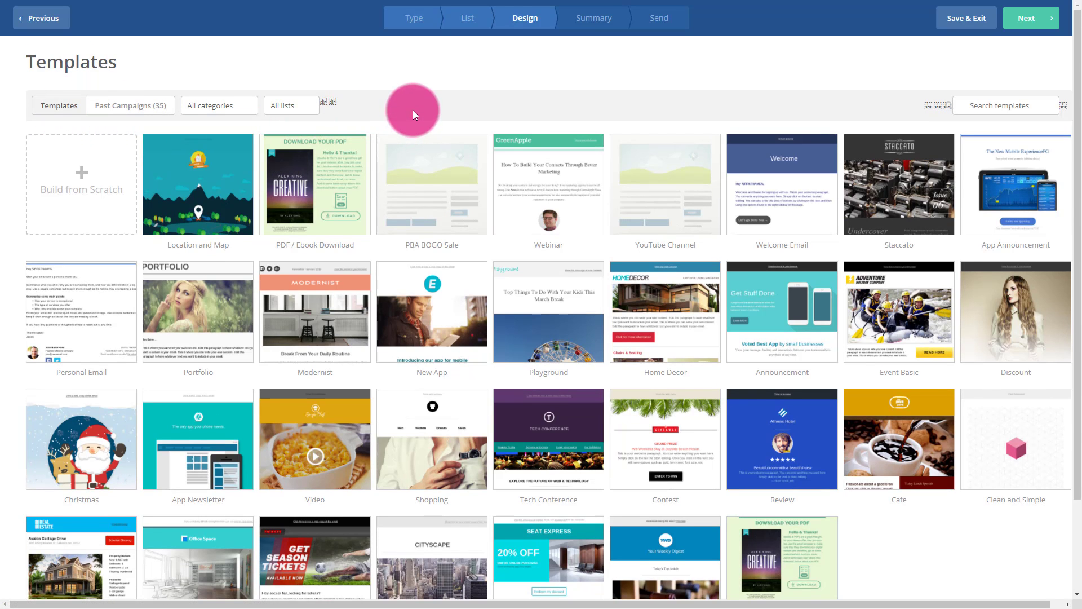
Preview the App Announcement and Event Basic templates, closing each preview
scroll(412, 110, down, 2)
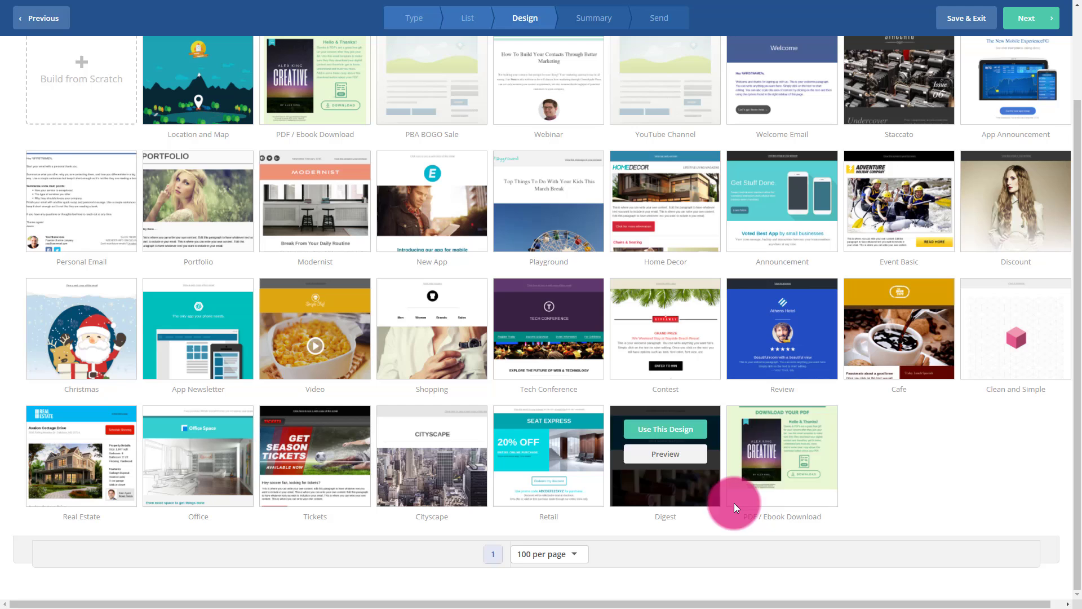
scroll(783, 482, up, 2)
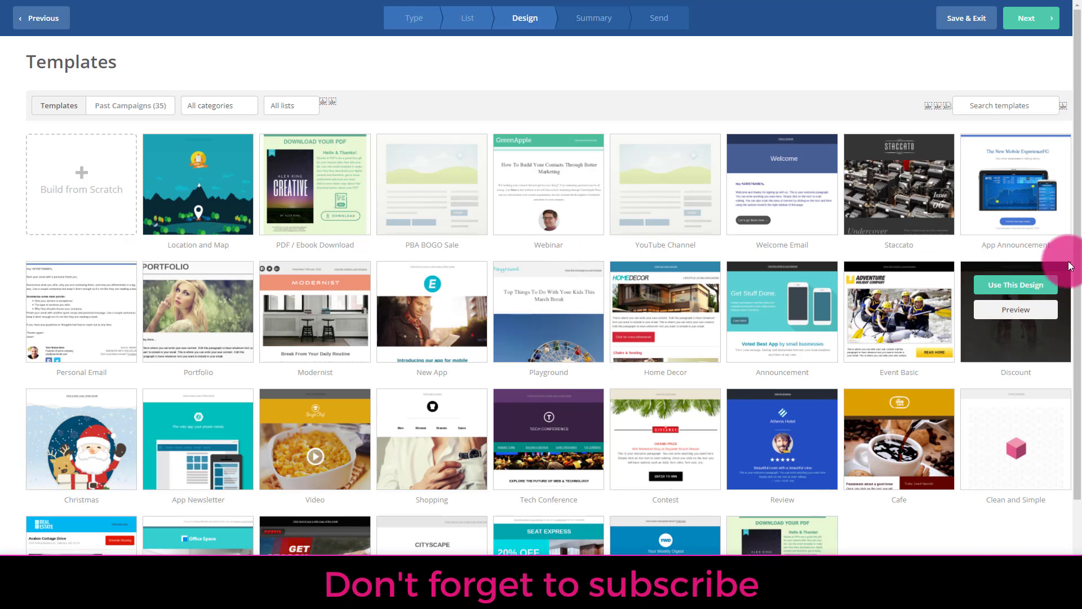
mouse_move(1013, 208)
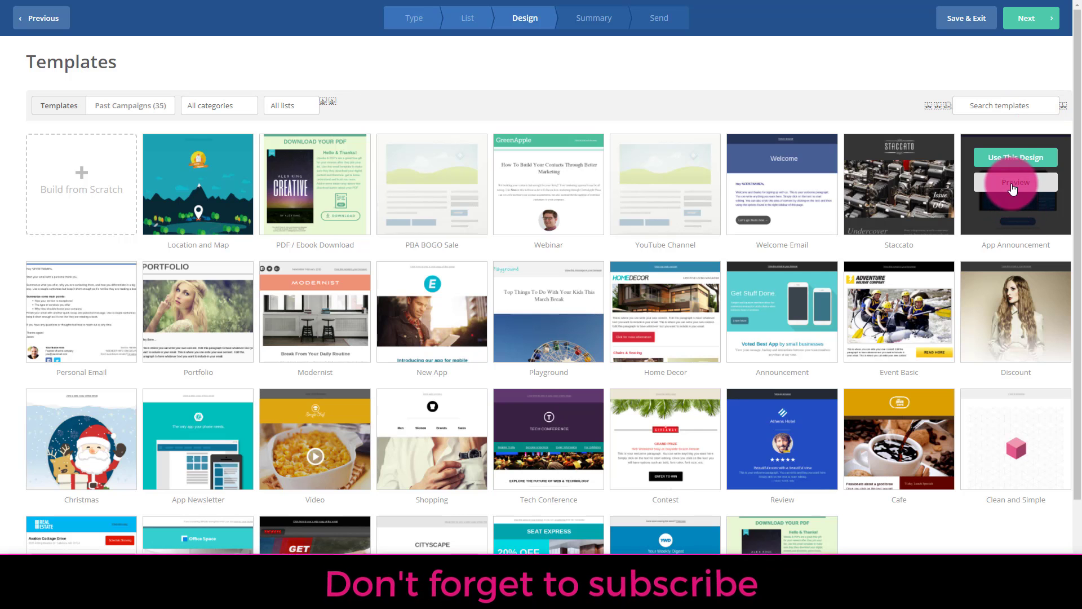
click(1007, 181)
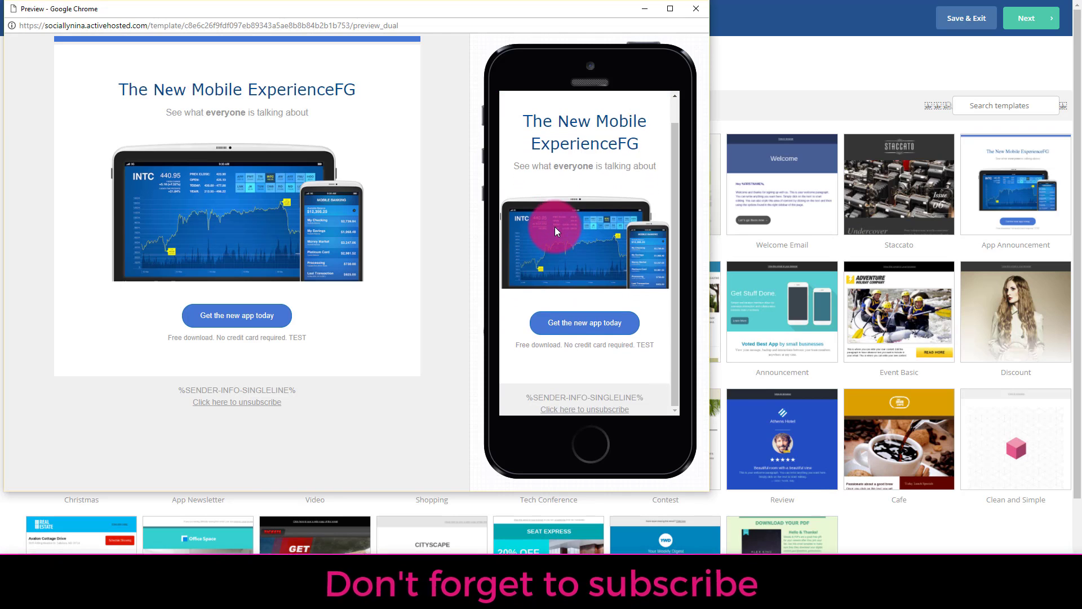
click(701, 10)
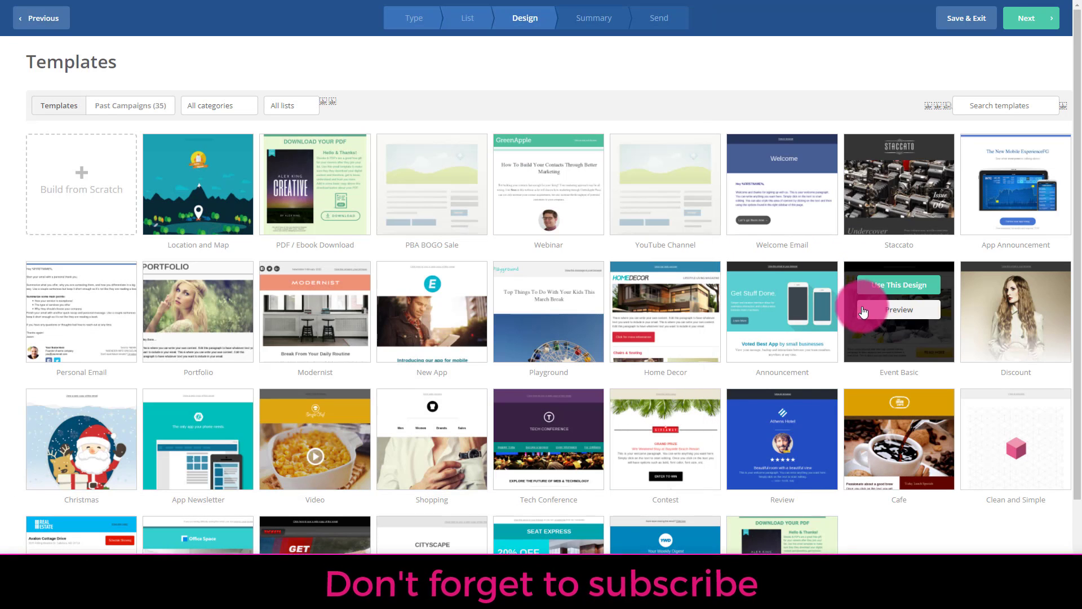
click(874, 314)
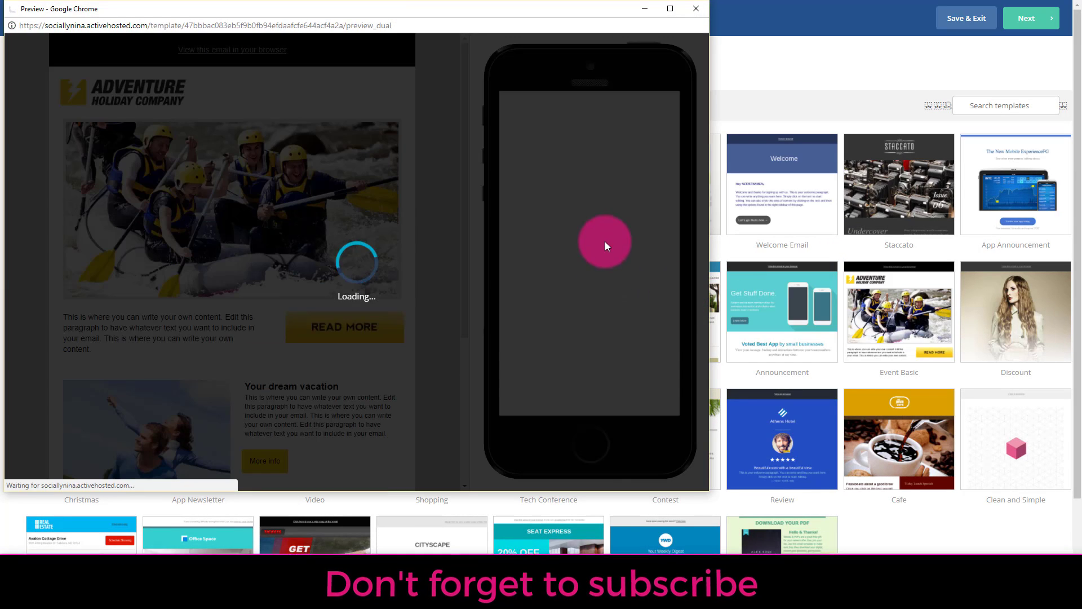
click(696, 8)
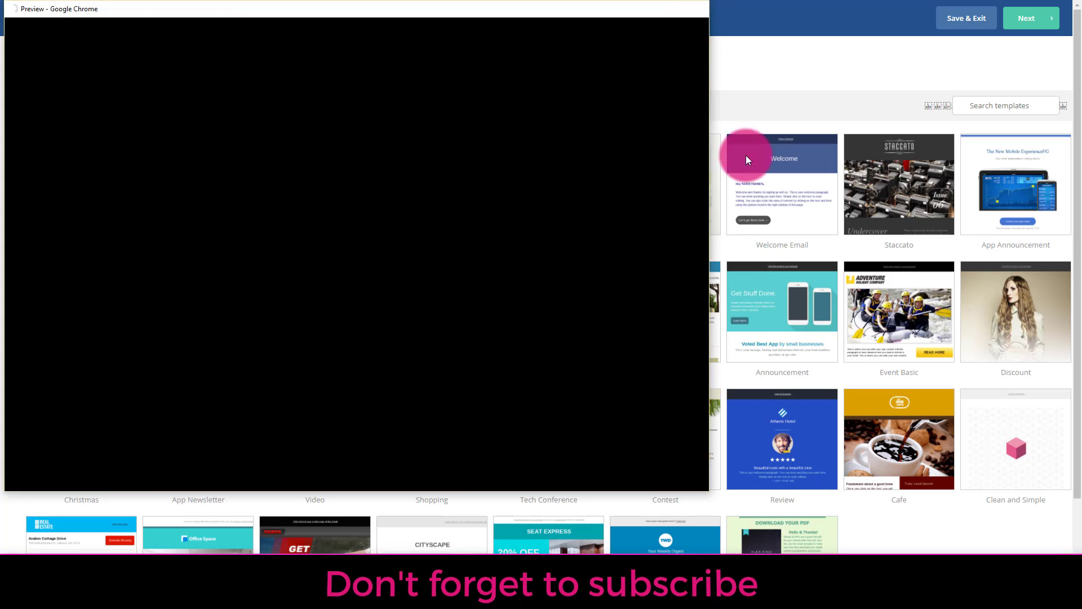
Use the Event Basic design and enter the subject 'test do not send'
click(890, 284)
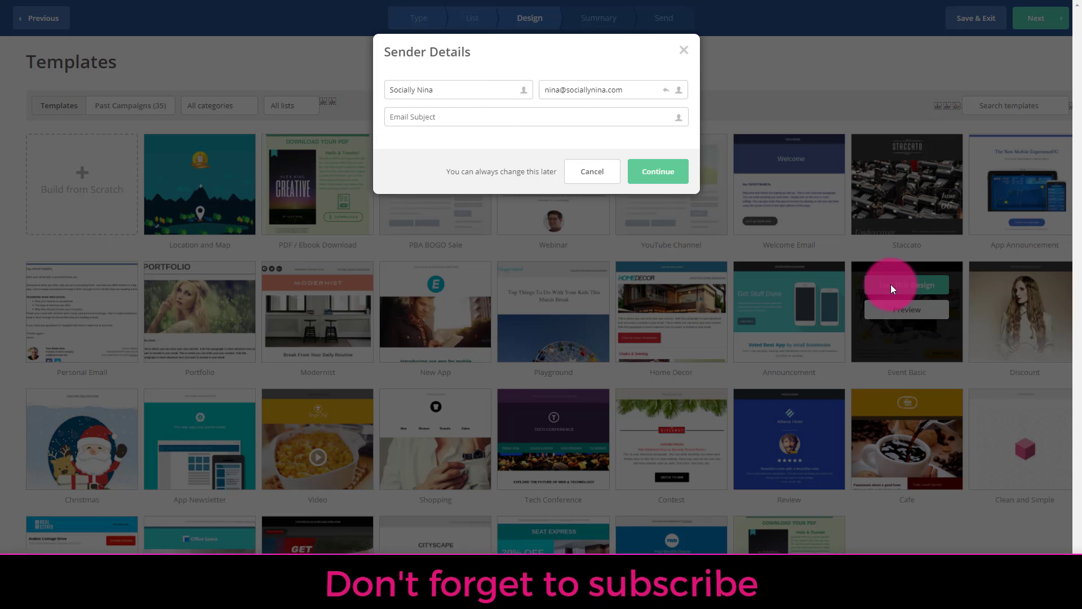
click(550, 123)
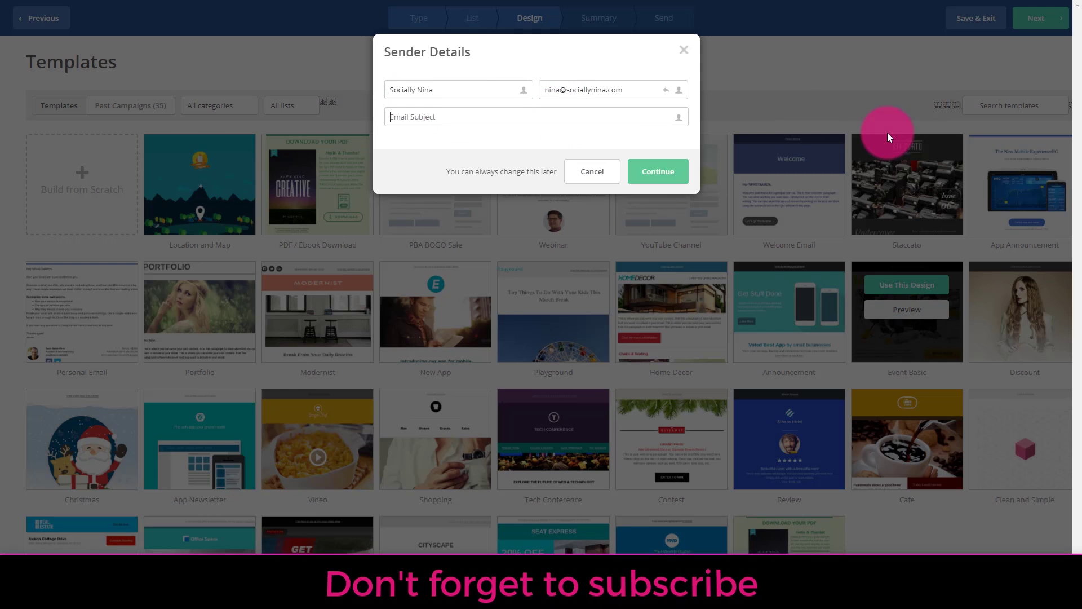
text(tes)
text(t do not send)
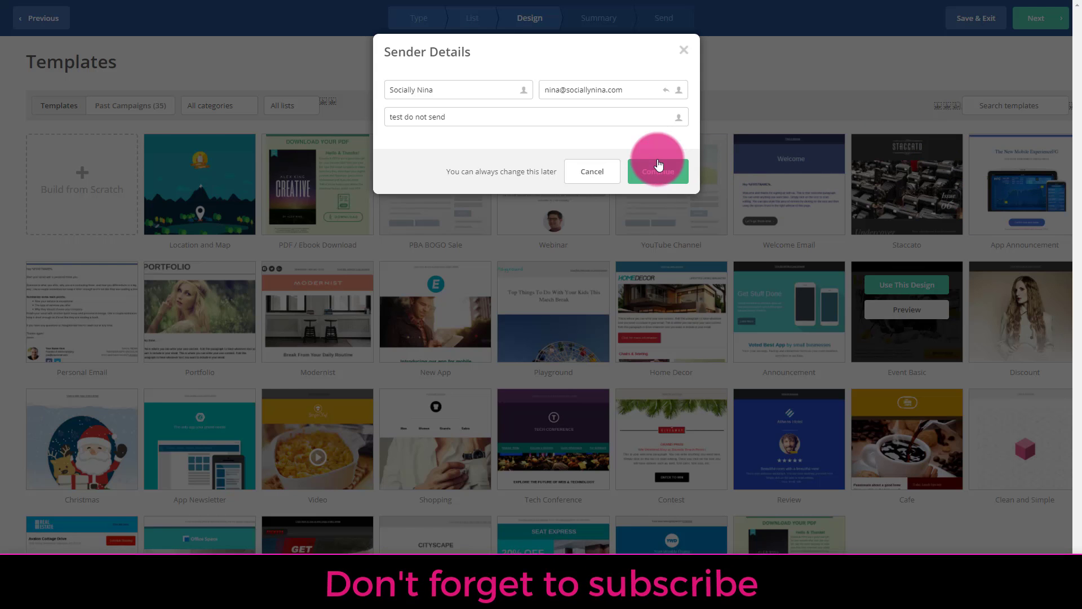
Leave the sender address unpersonalized and confirm the sender details to reach the designer
click(654, 97)
click(678, 95)
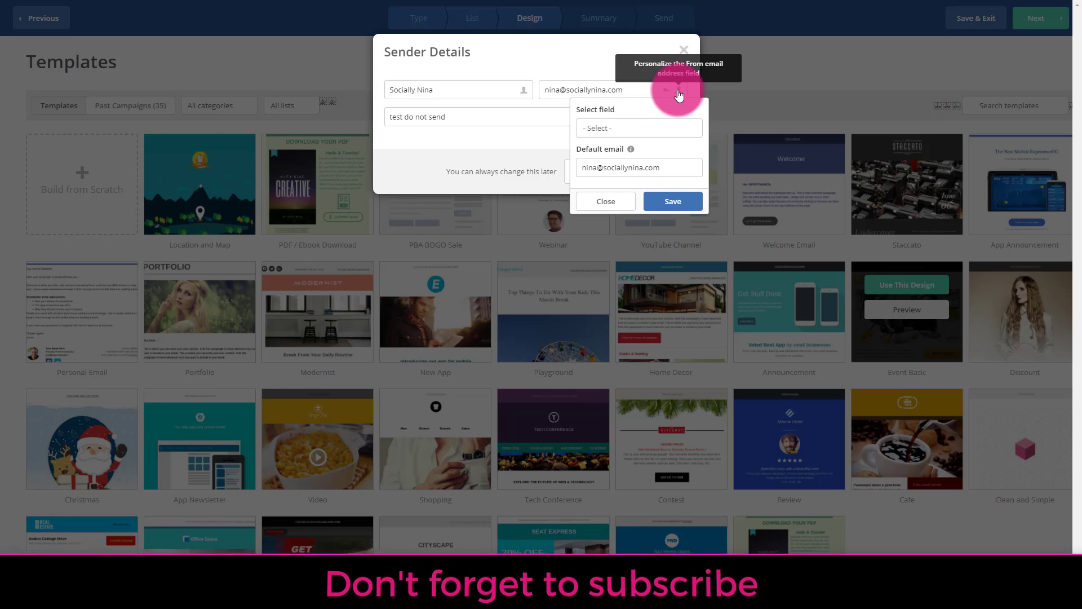
click(647, 131)
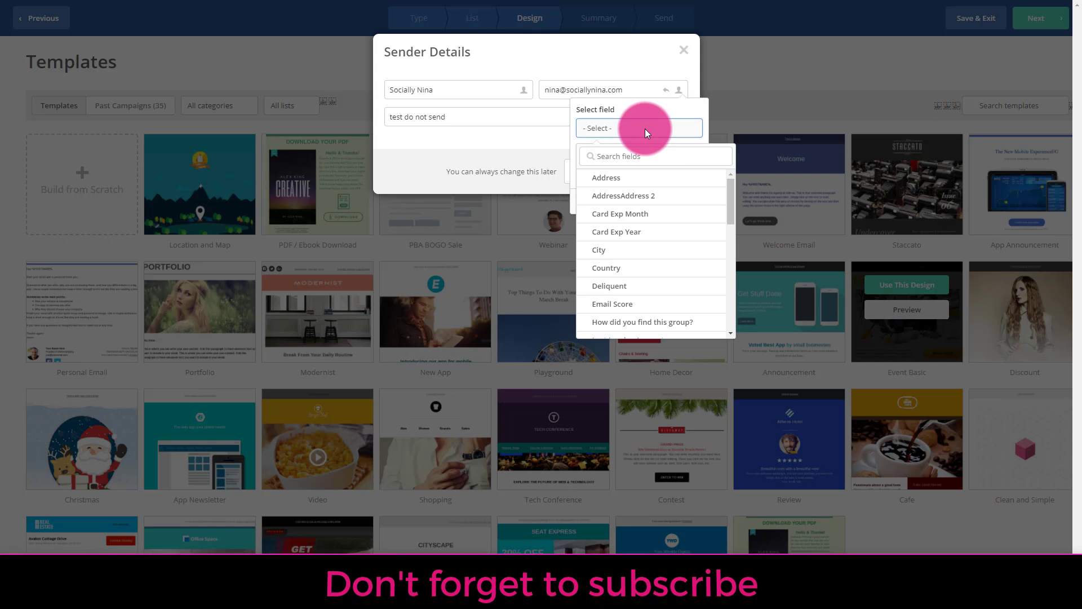
click(645, 128)
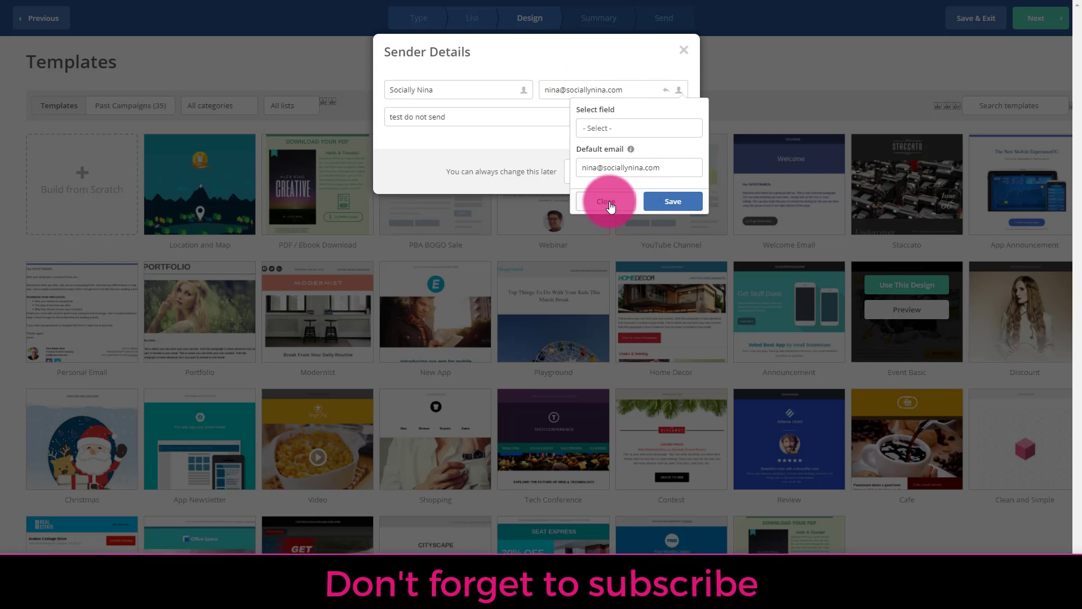
click(610, 203)
click(651, 171)
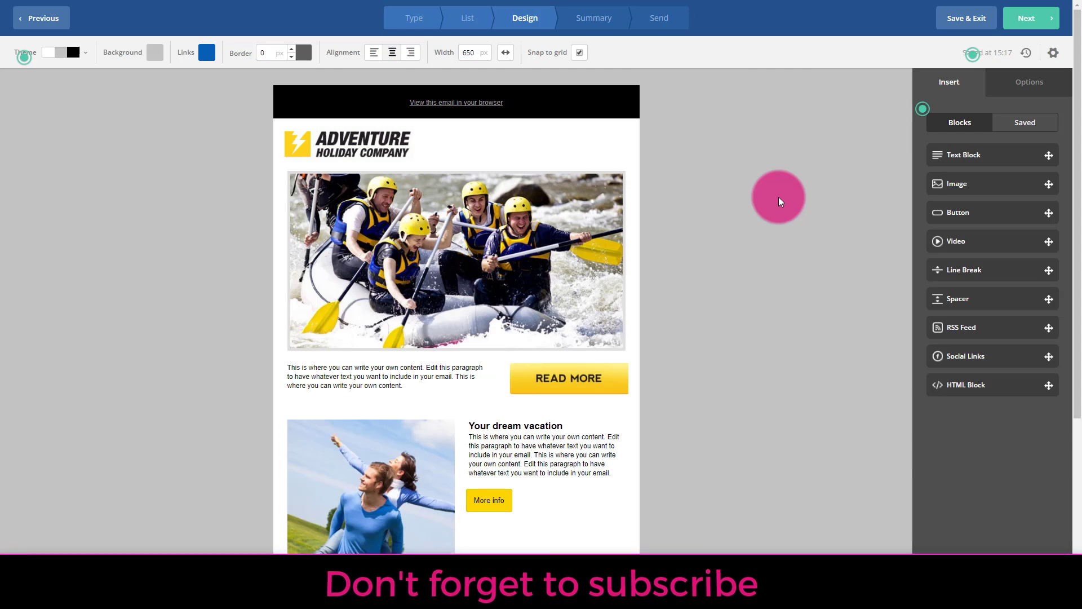
Scroll through the Event Basic template's rafting, vacation and wildlife sections and back up
scroll(779, 195, down, 2)
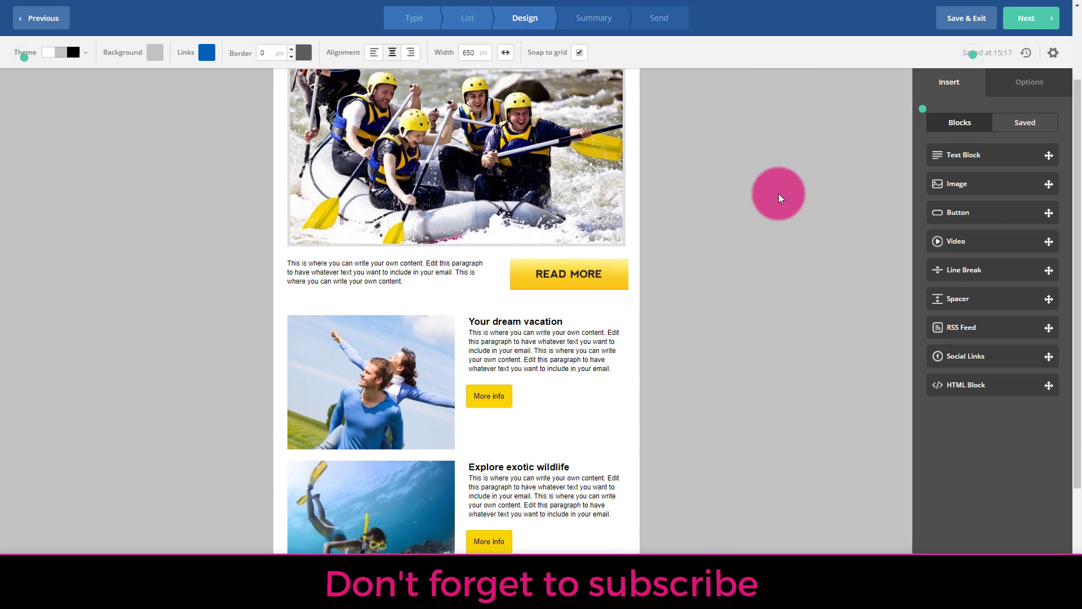
scroll(779, 193, up, 2)
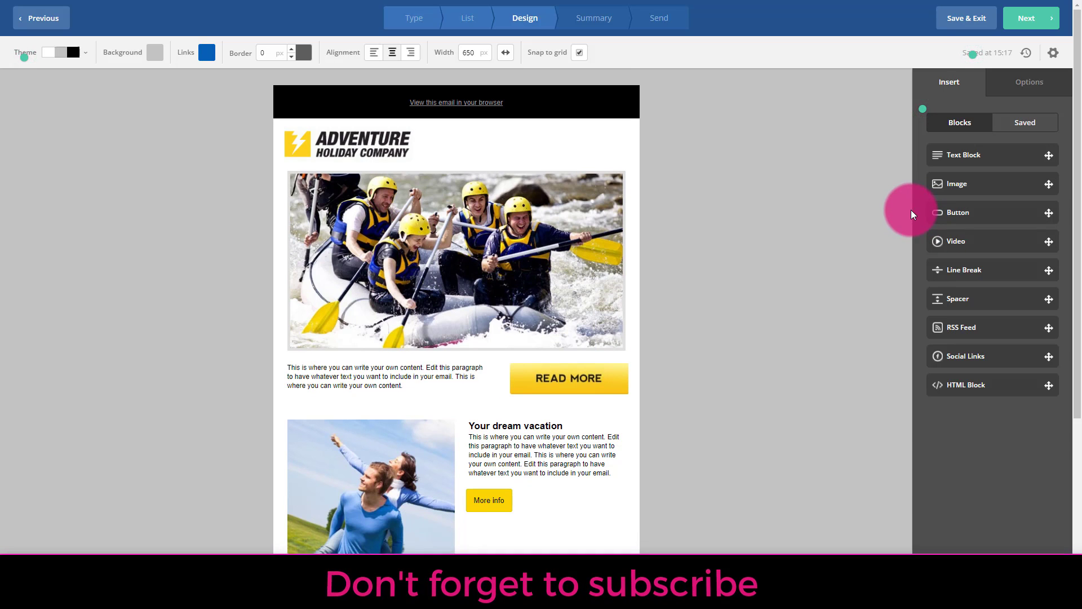
Edit the current colour theme: third colour #001189, second #555555, and adjust the first colour's hue
click(496, 148)
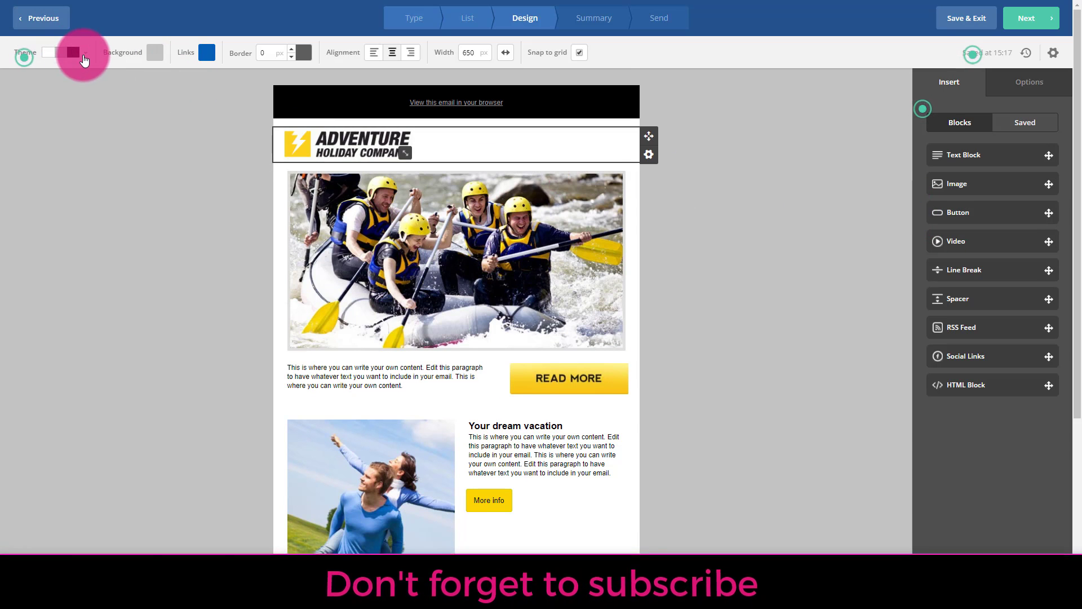
click(84, 60)
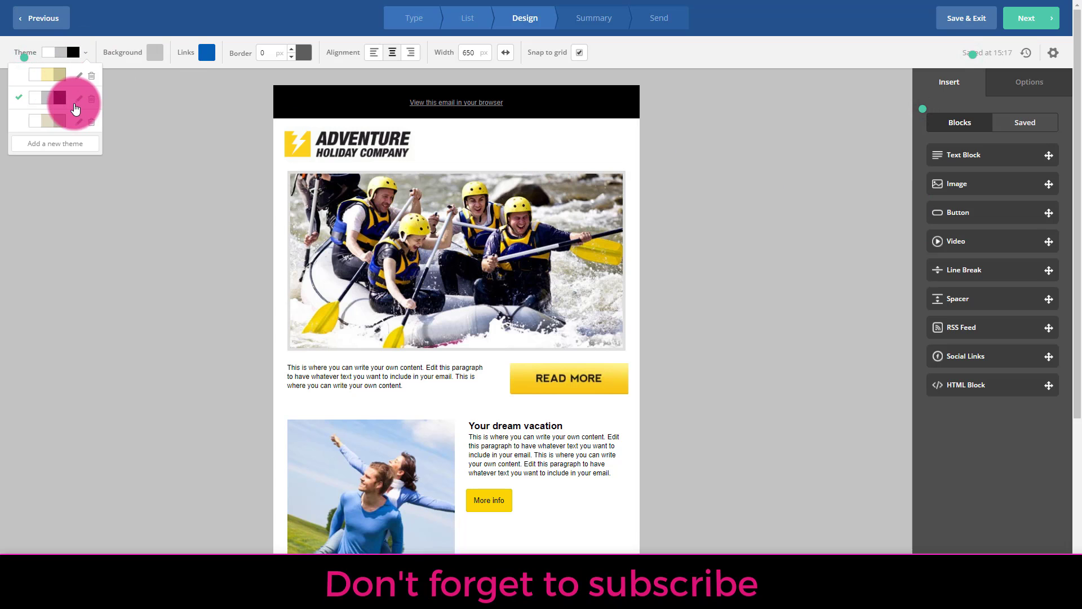
click(79, 104)
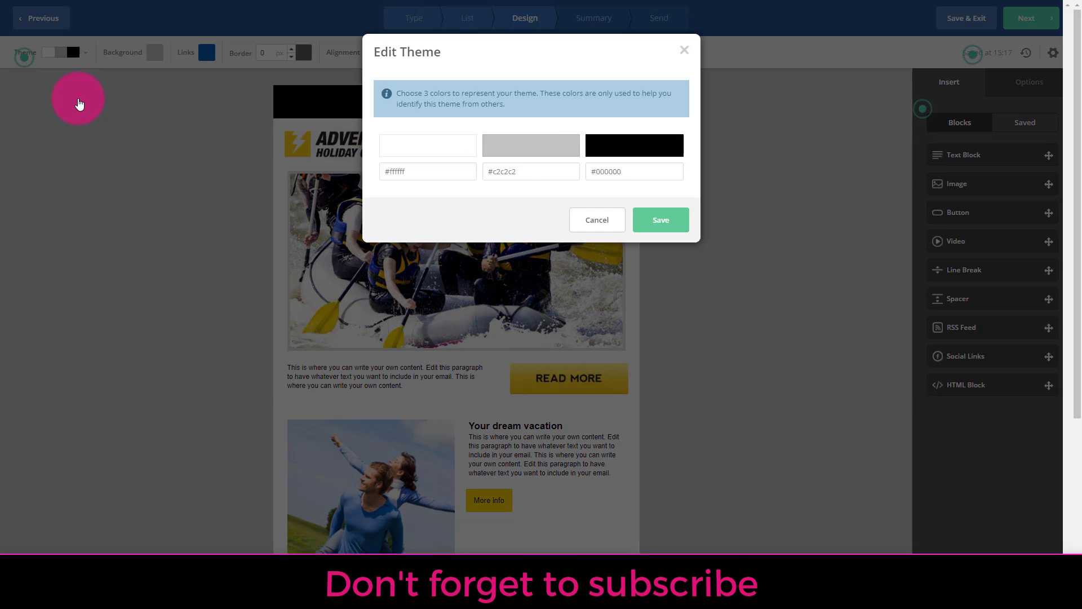
double_click(612, 178)
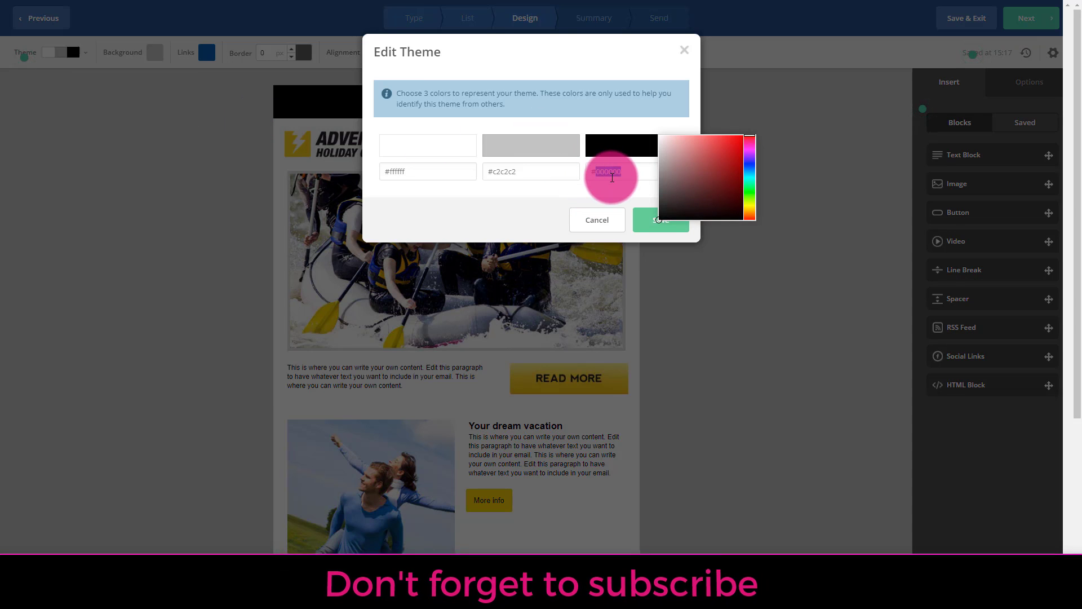
text(0011)
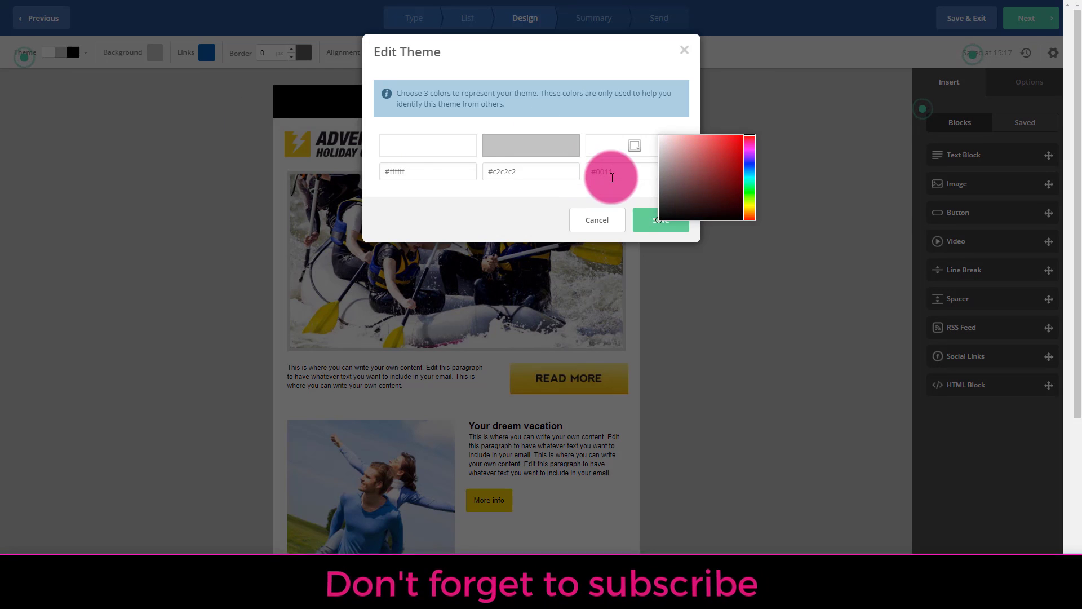
text(89)
double_click(499, 170)
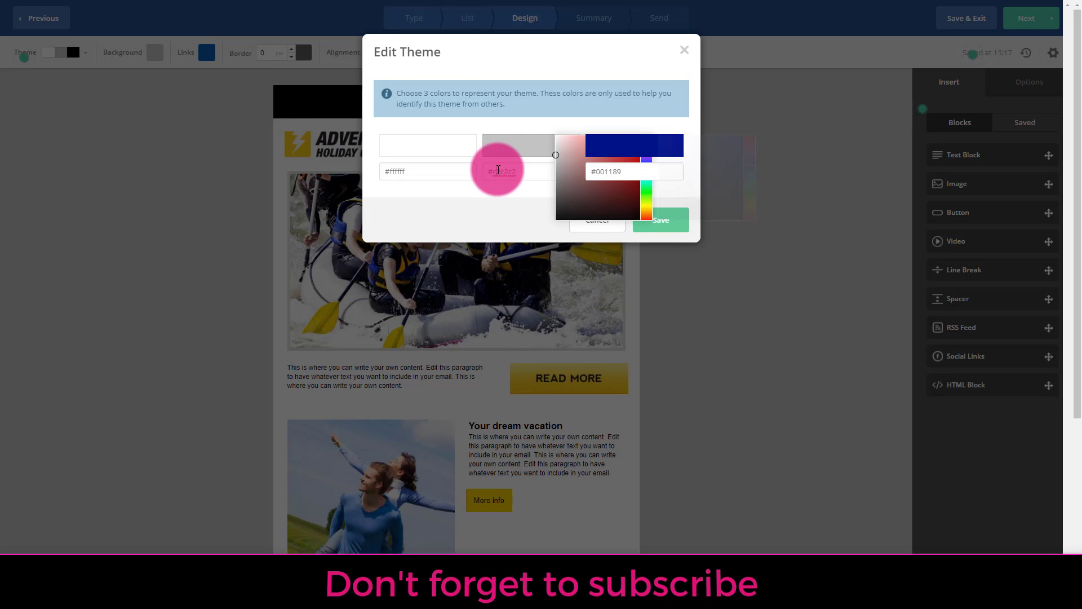
text(5555)
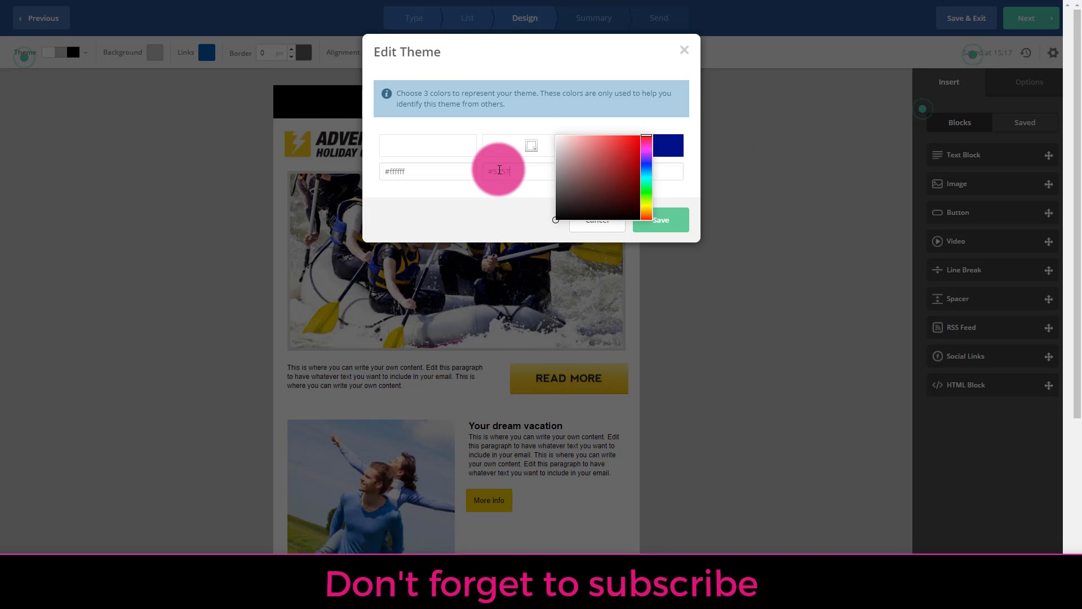
text(55)
click(400, 171)
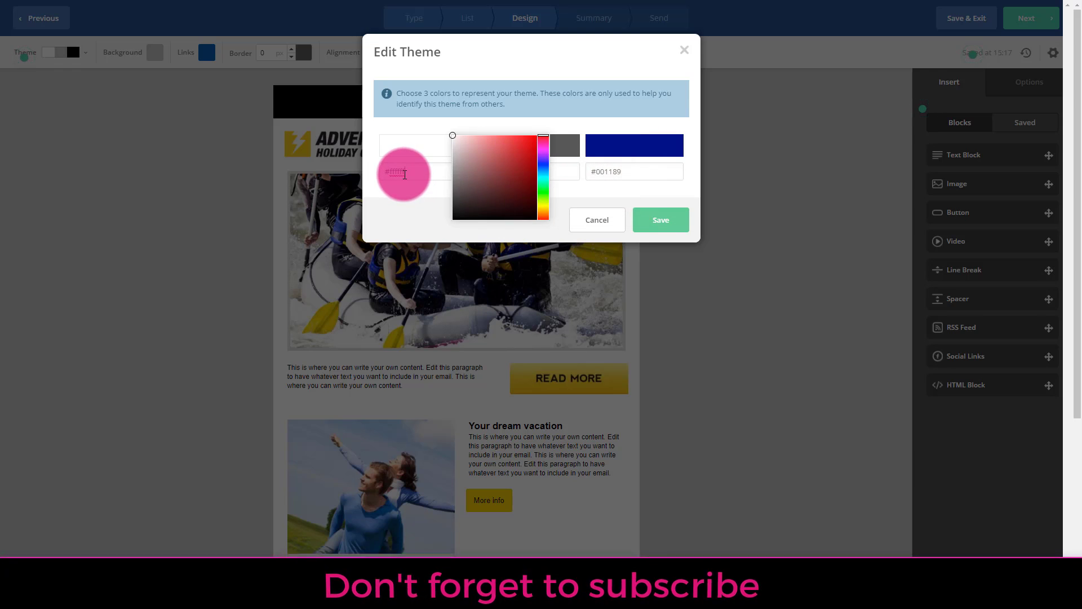
click(543, 202)
Save the theme colours and change the email background colour to green
click(648, 222)
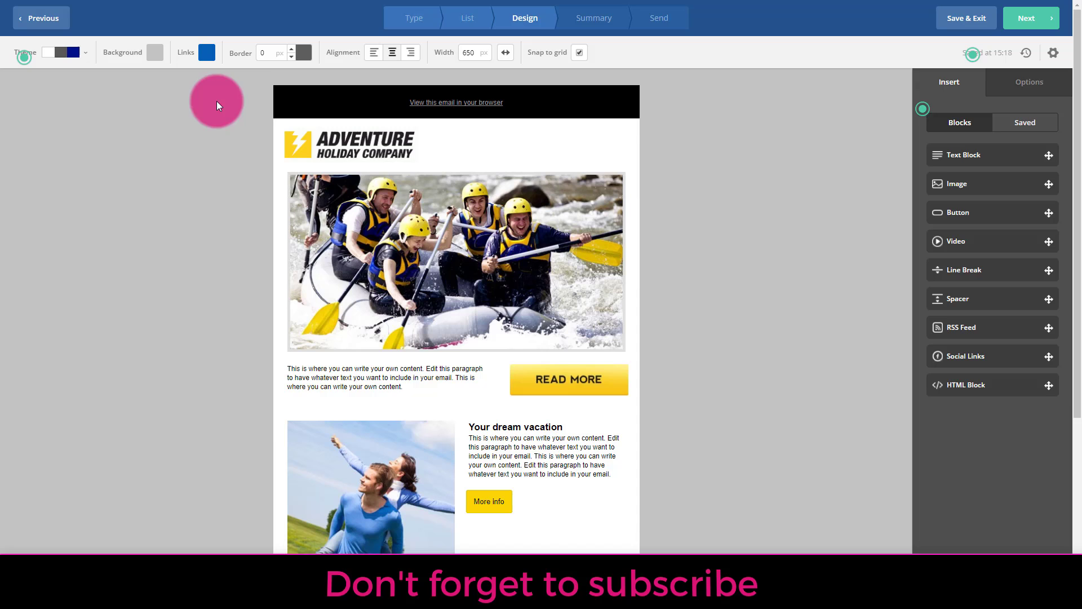
click(206, 52)
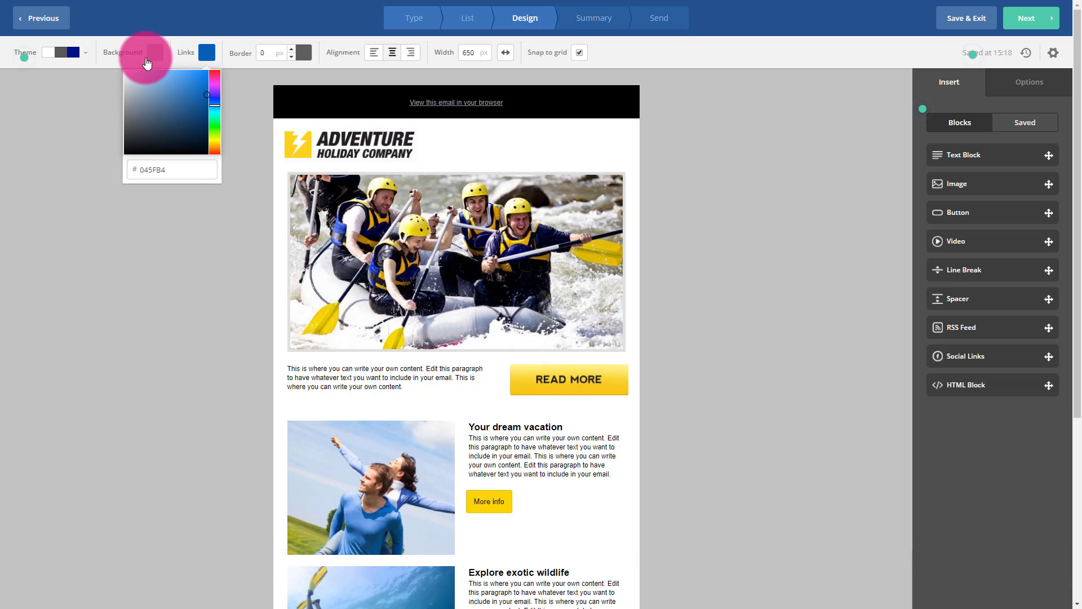
click(154, 55)
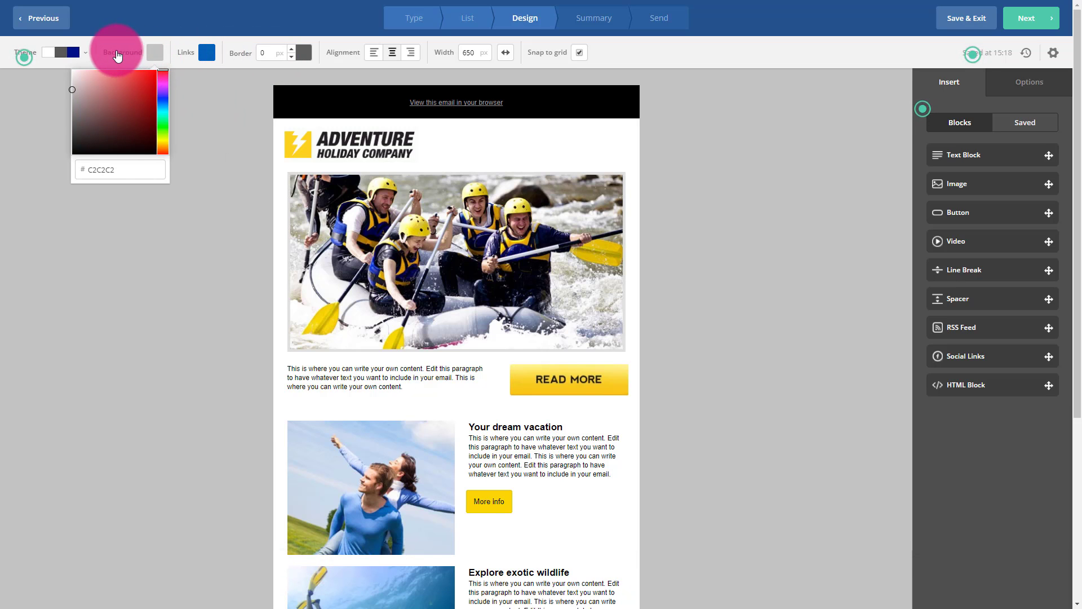
drag(116, 169, 133, 149)
mouse_move(162, 84)
mouse_down()
mouse_move(164, 125)
mouse_move(116, 137)
mouse_move(130, 102)
mouse_up()
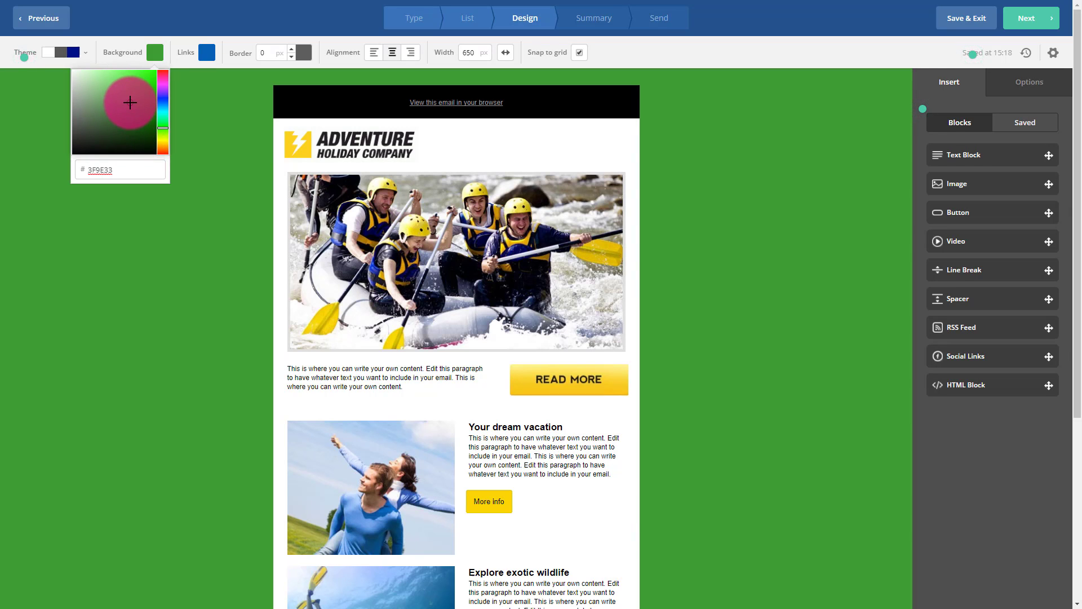
Set the link colour to magenta and look over the border colour settings
click(207, 53)
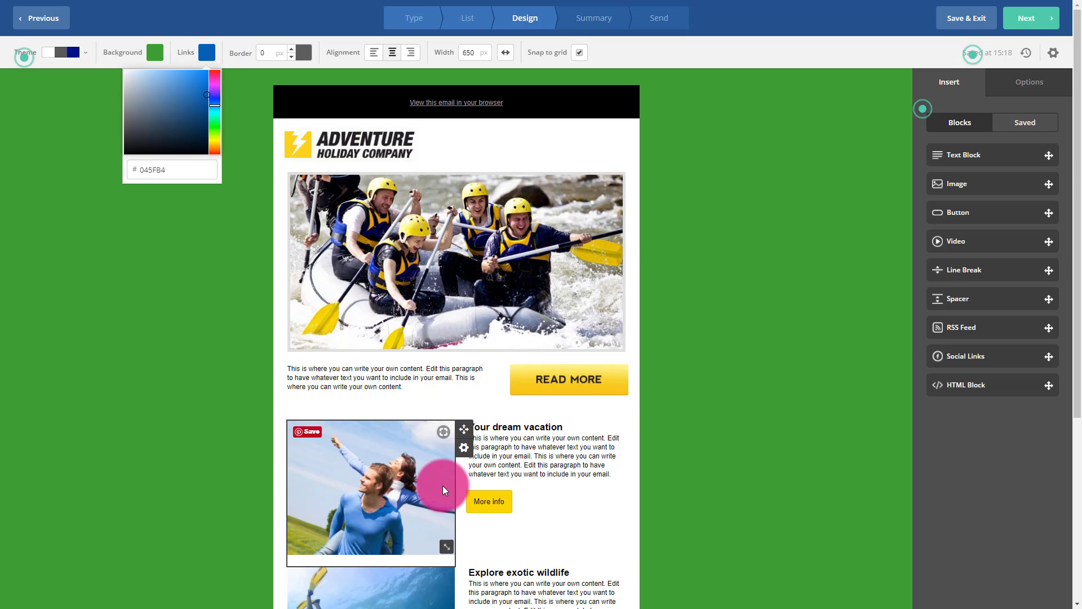
scroll(443, 488, down, 5)
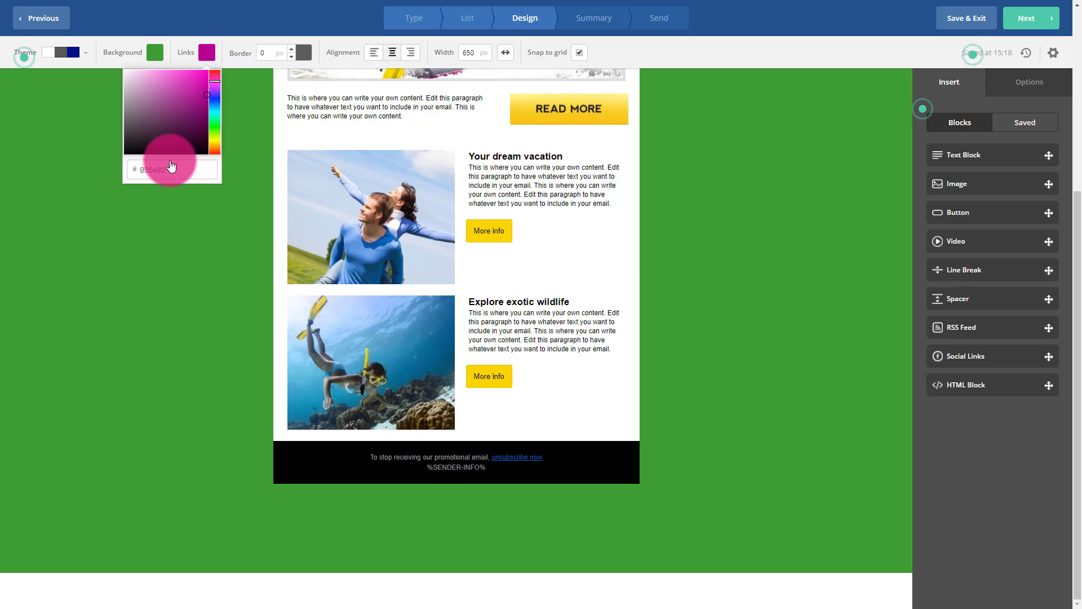
click(242, 182)
scroll(552, 181, up, 5)
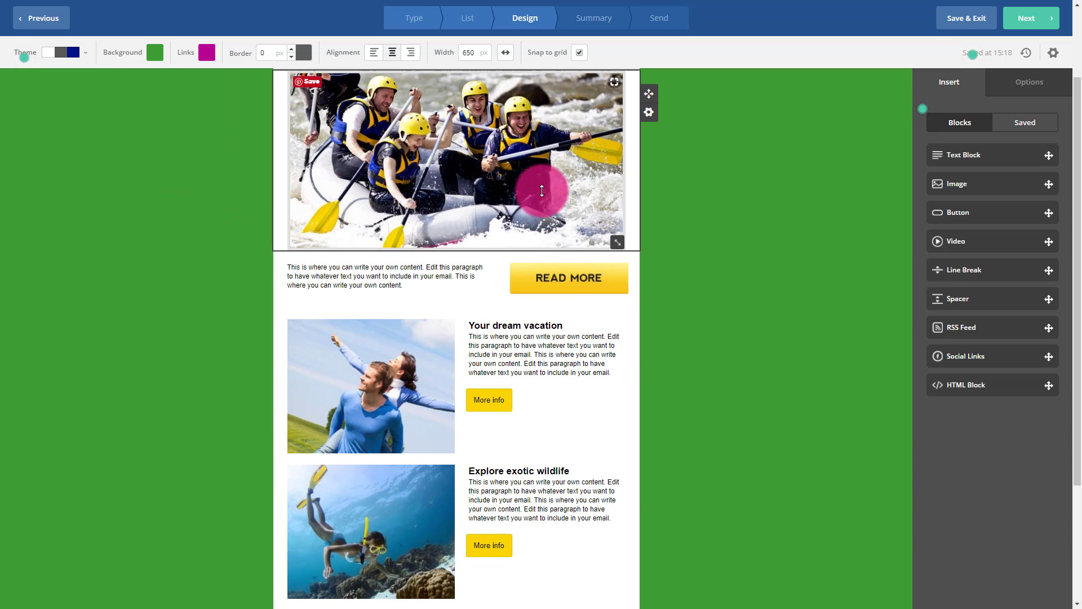
scroll(518, 195, down, 5)
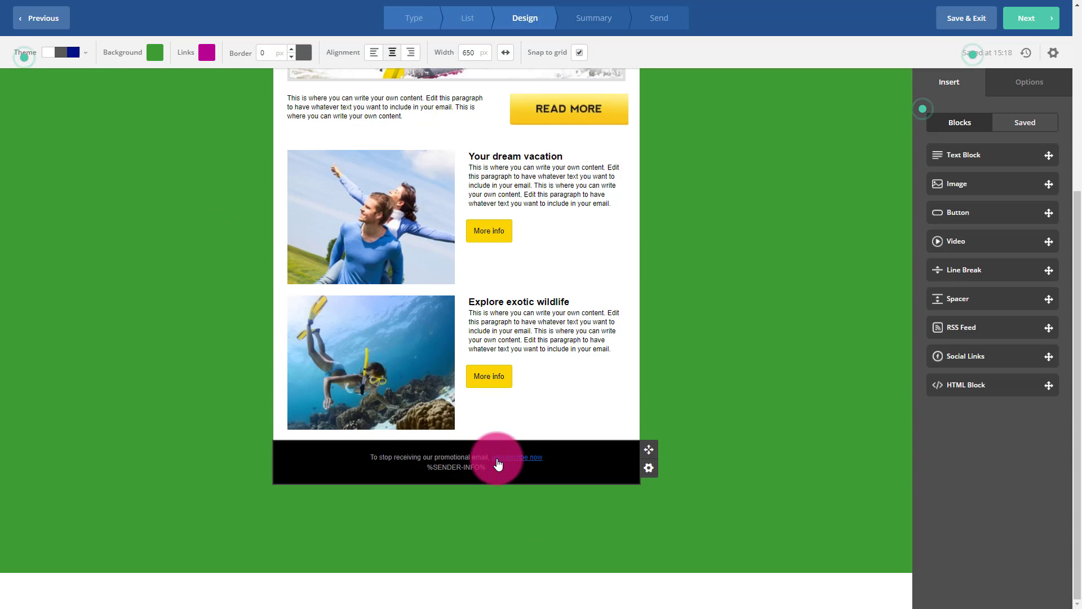
scroll(489, 293, up, 5)
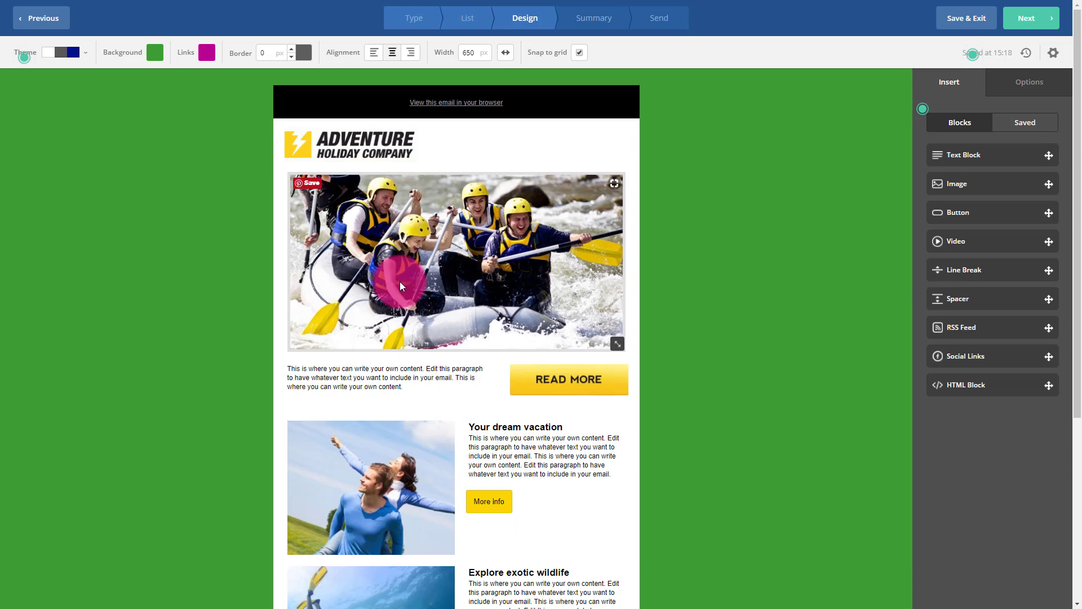
click(304, 53)
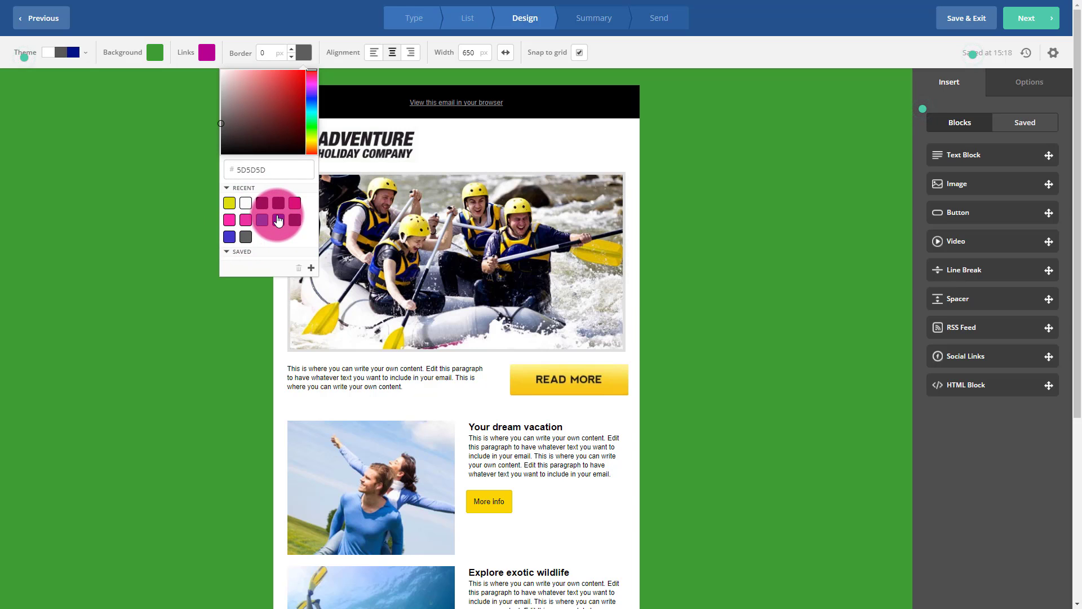
click(756, 283)
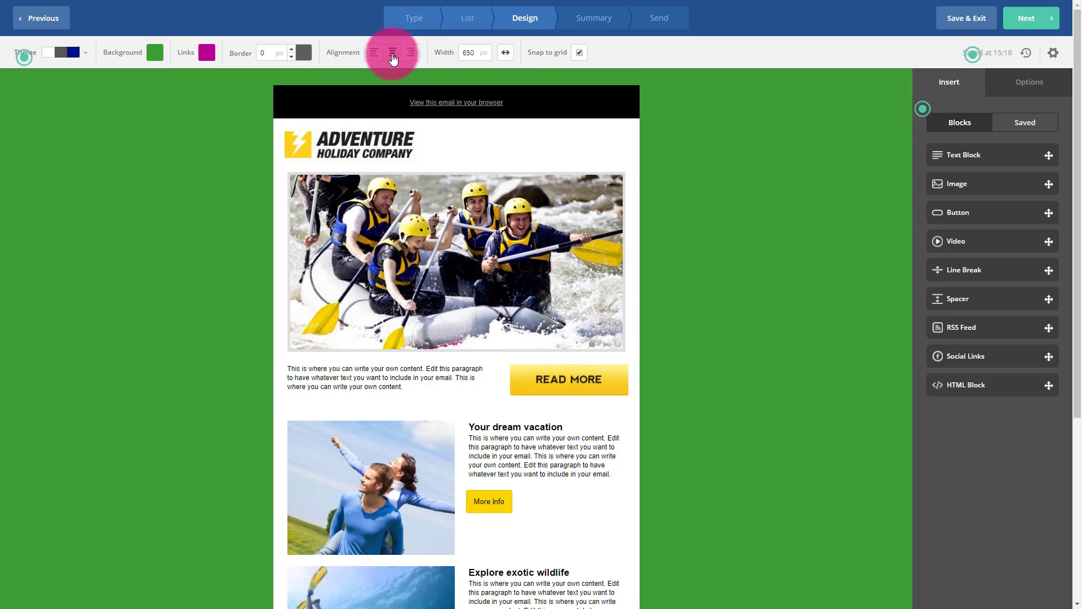
click(343, 388)
Insert a 'Click here' button above READ MORE, plus a spacer and social links above 'Your dream vacation'
click(790, 206)
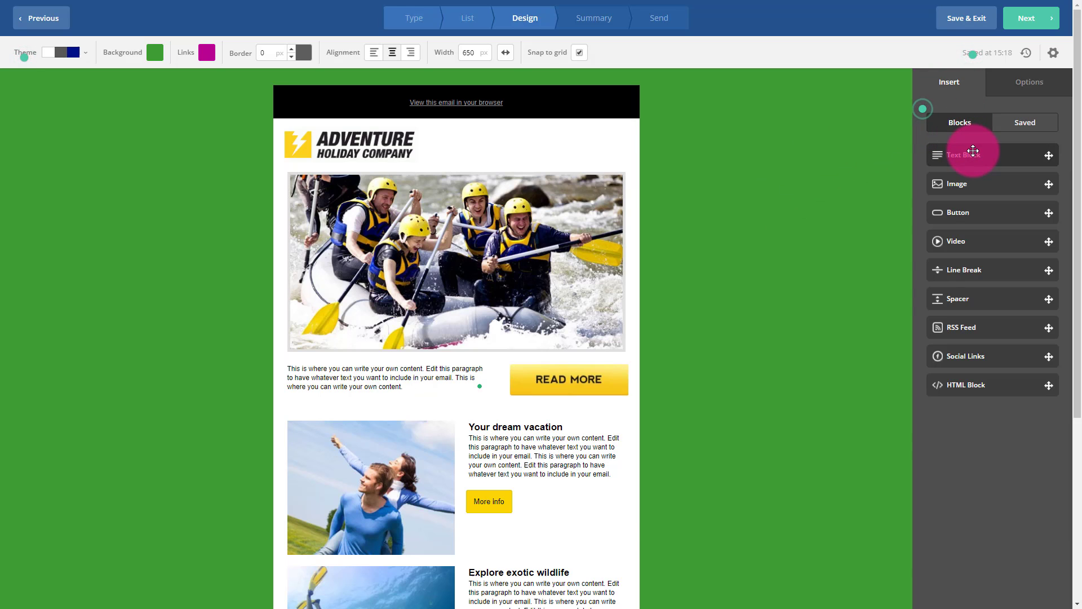
mouse_move(973, 151)
mouse_down()
mouse_move(729, 271)
mouse_move(441, 327)
mouse_move(466, 137)
mouse_move(466, 150)
mouse_move(872, 211)
mouse_move(982, 130)
mouse_move(973, 154)
mouse_up()
drag(958, 212, 551, 376)
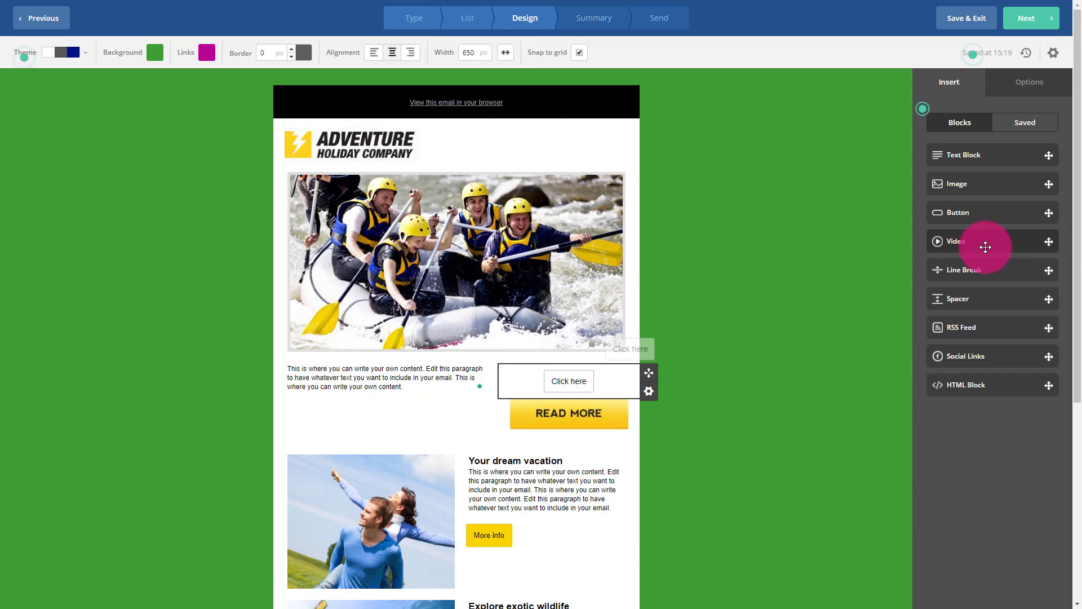
click(819, 306)
click(608, 385)
drag(941, 307, 483, 439)
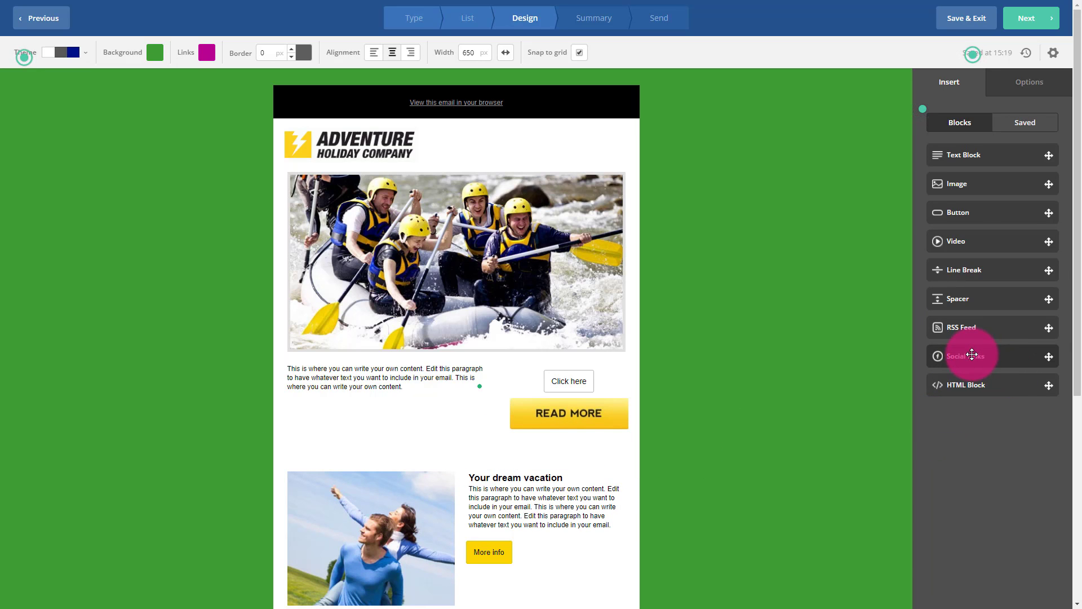
drag(972, 355, 471, 452)
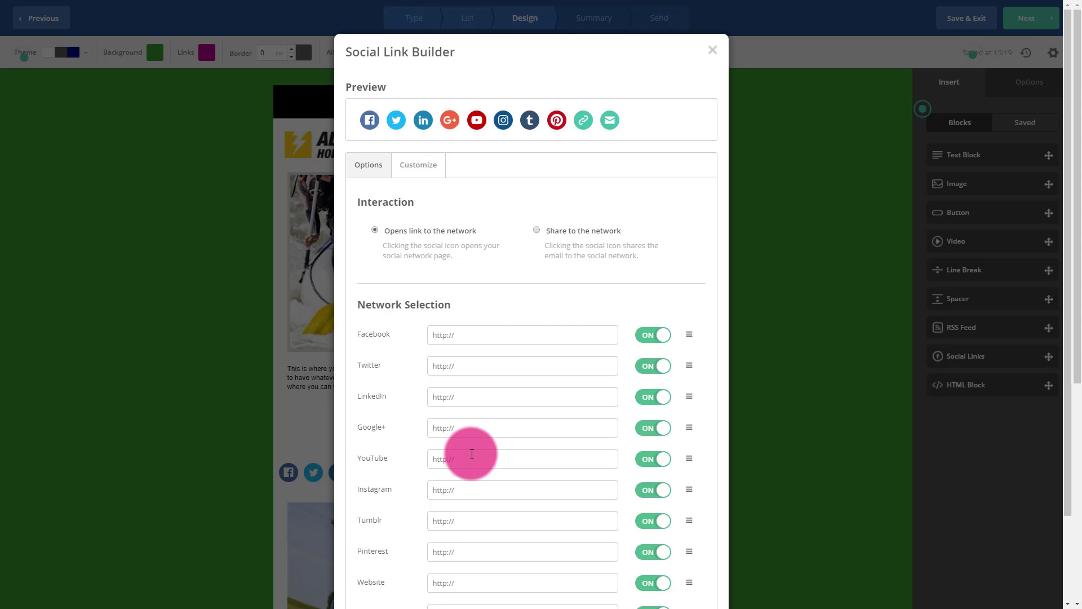
Keep the default social links and open the empty spacer row's settings to delete it
scroll(575, 344, down, 2)
scroll(576, 342, up, 2)
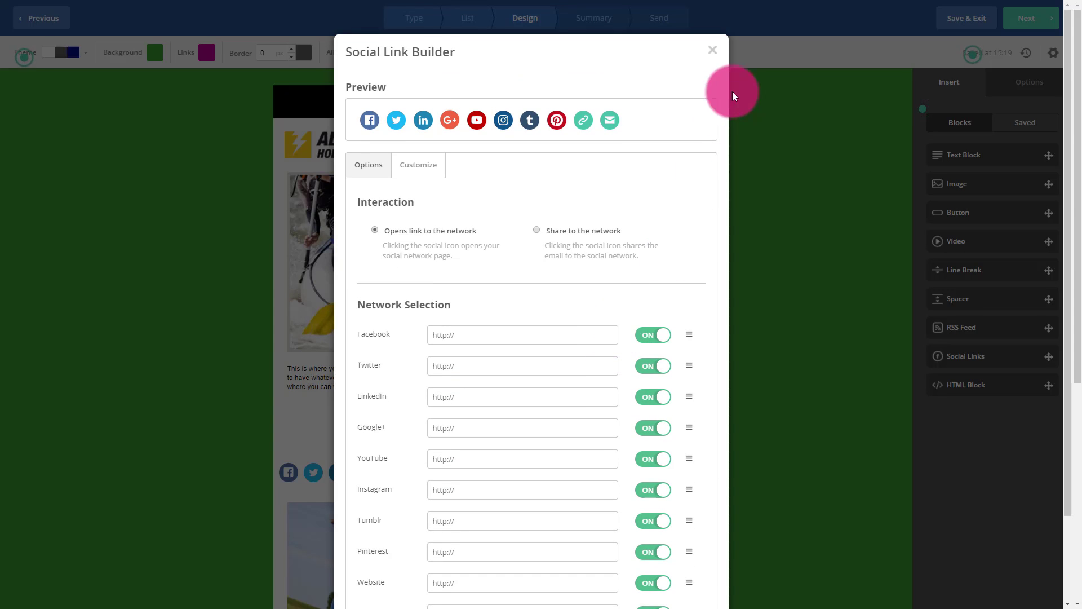
click(711, 50)
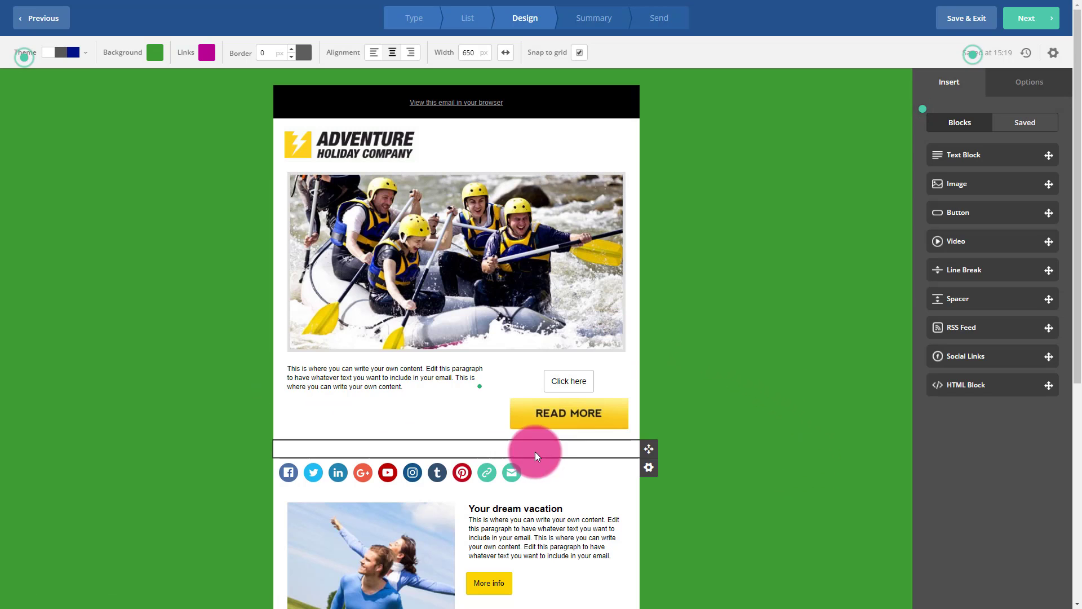
click(649, 469)
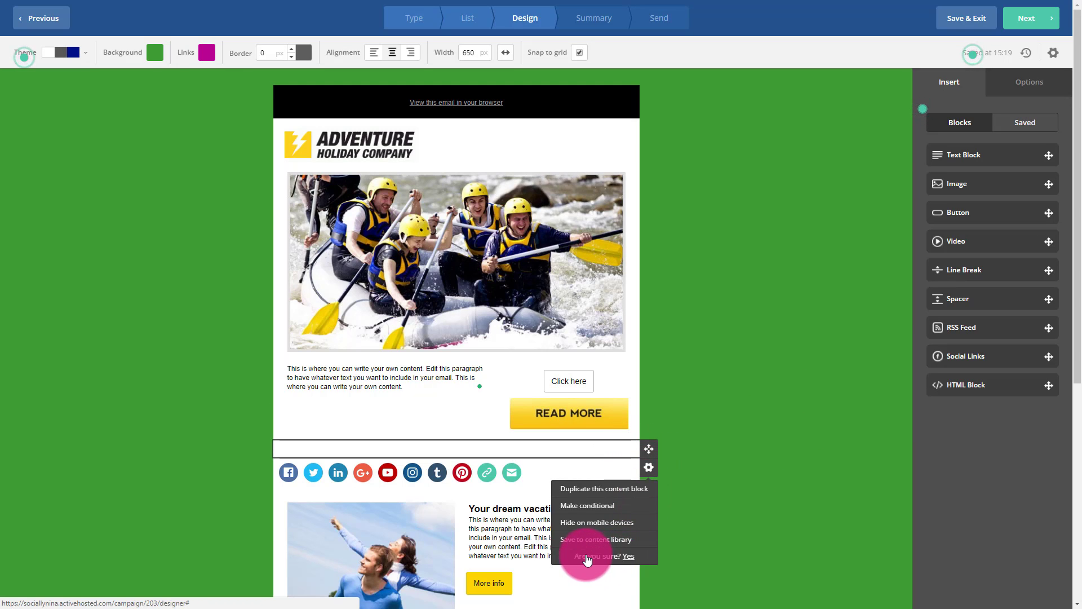
click(628, 556)
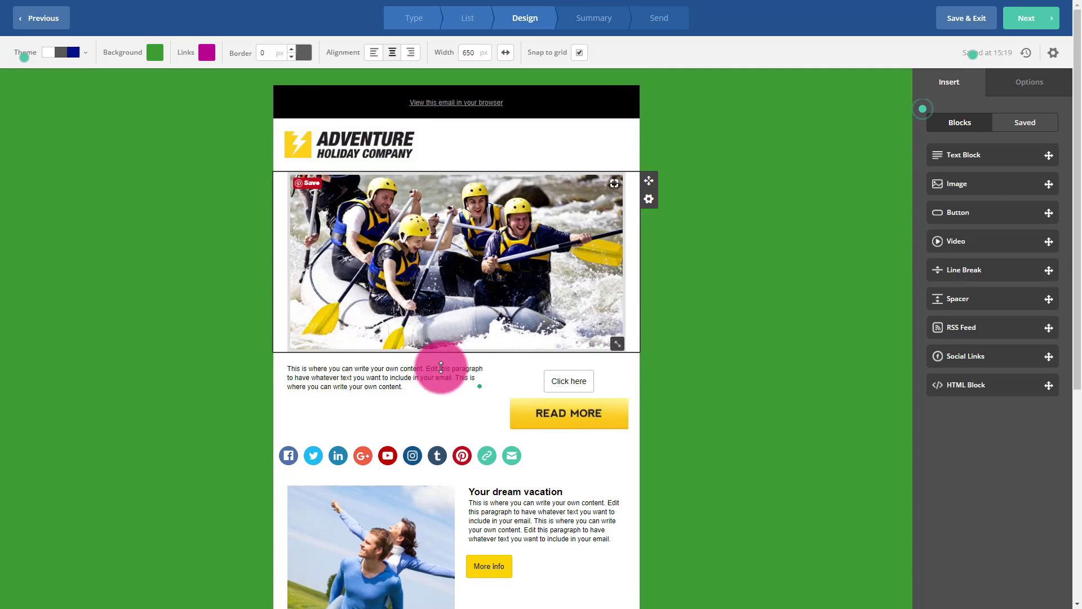
click(418, 383)
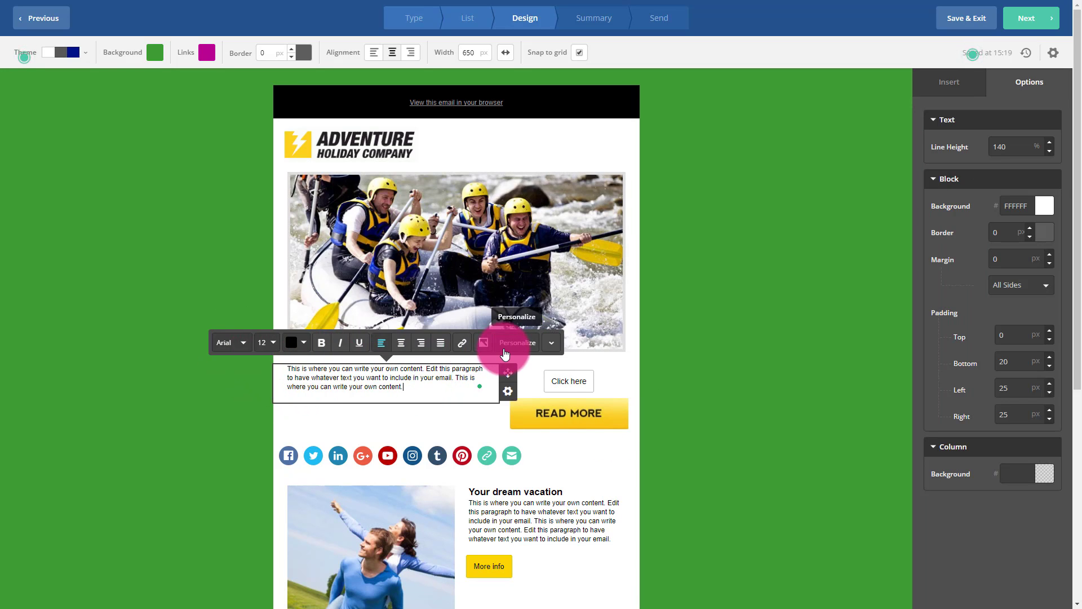
click(505, 353)
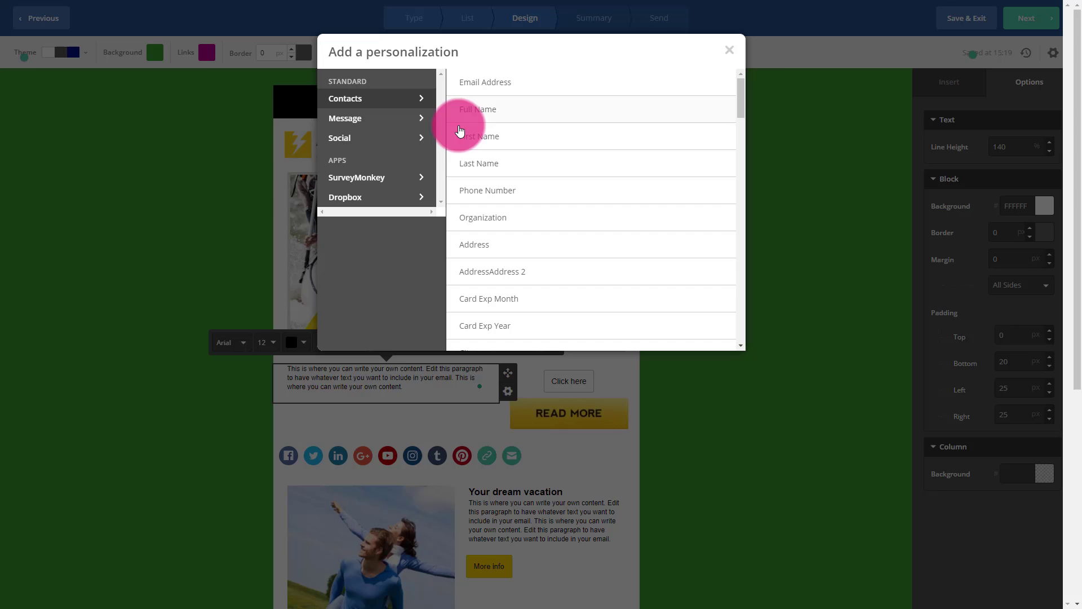
click(399, 138)
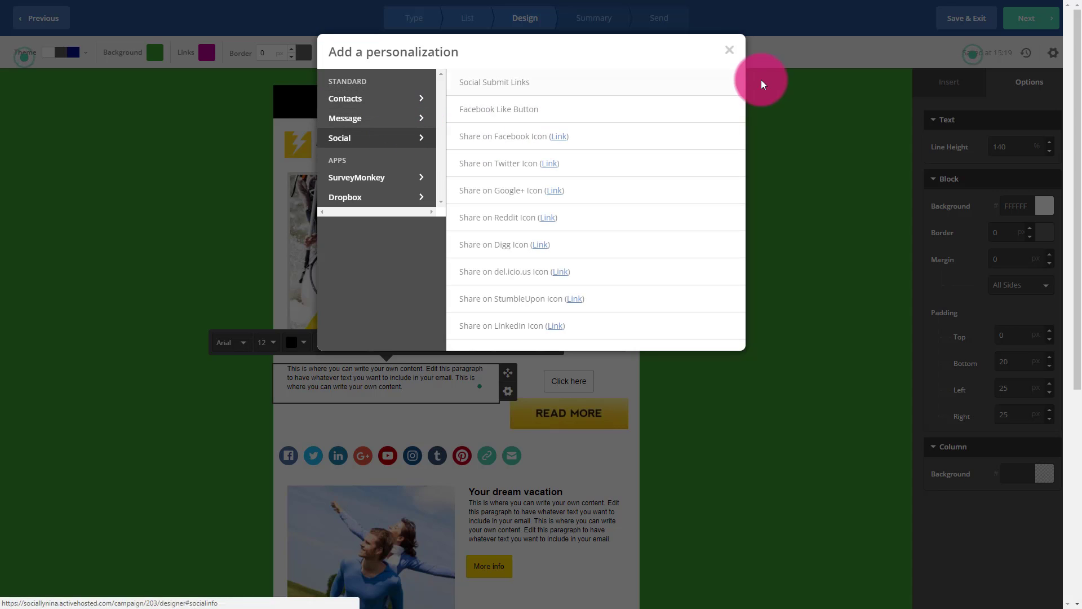
click(725, 53)
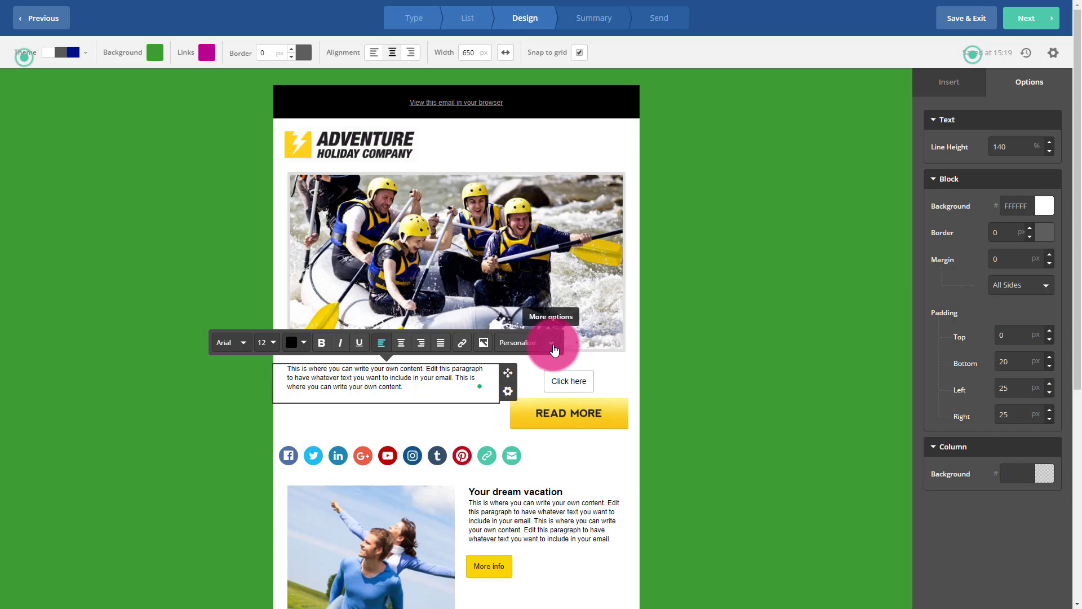
click(552, 345)
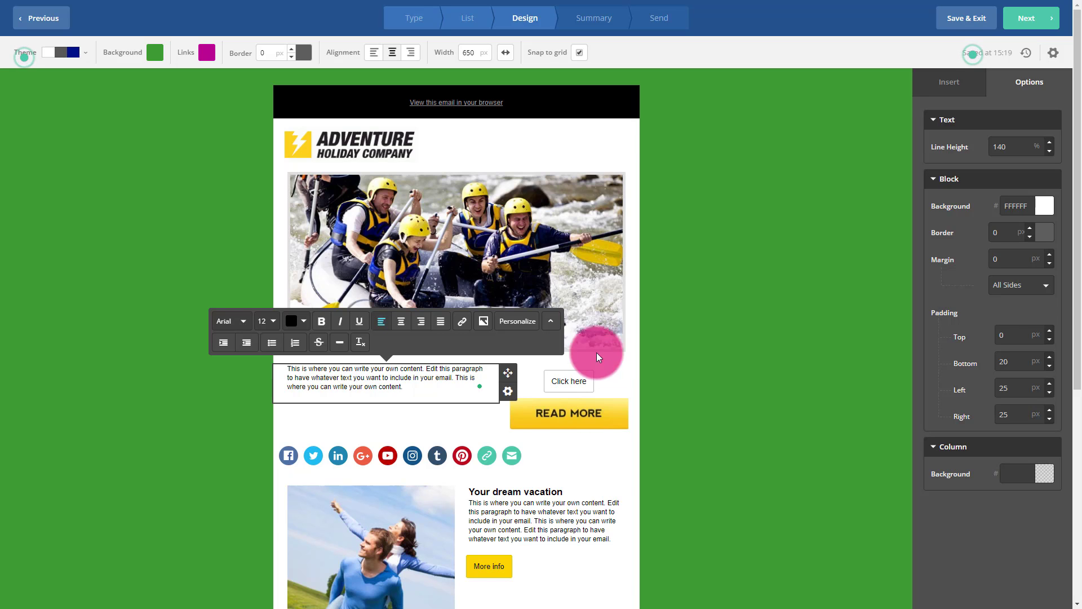
click(767, 344)
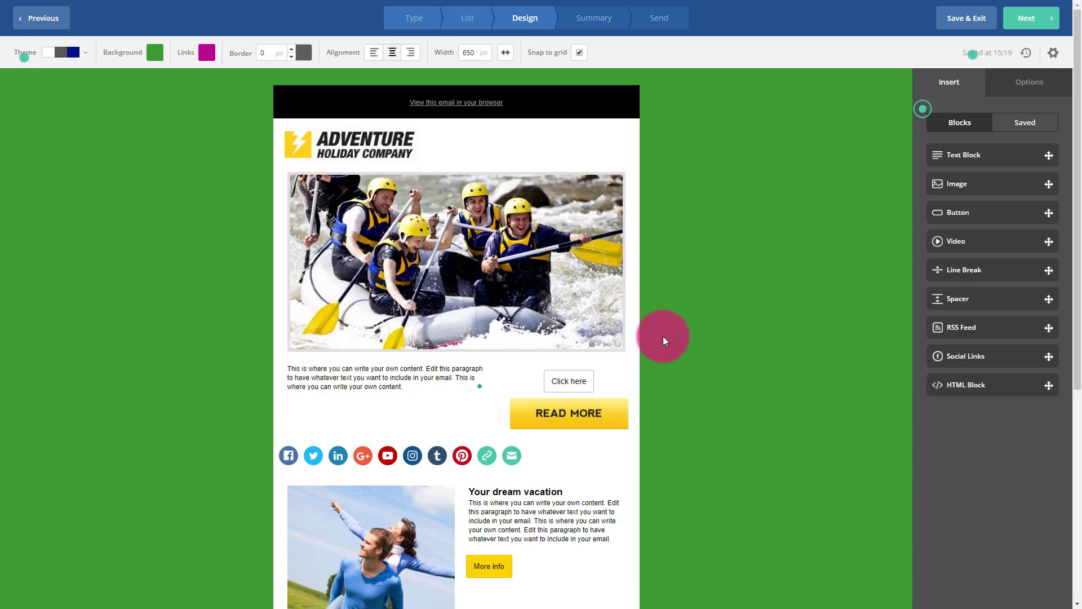
scroll(662, 336, down, 3)
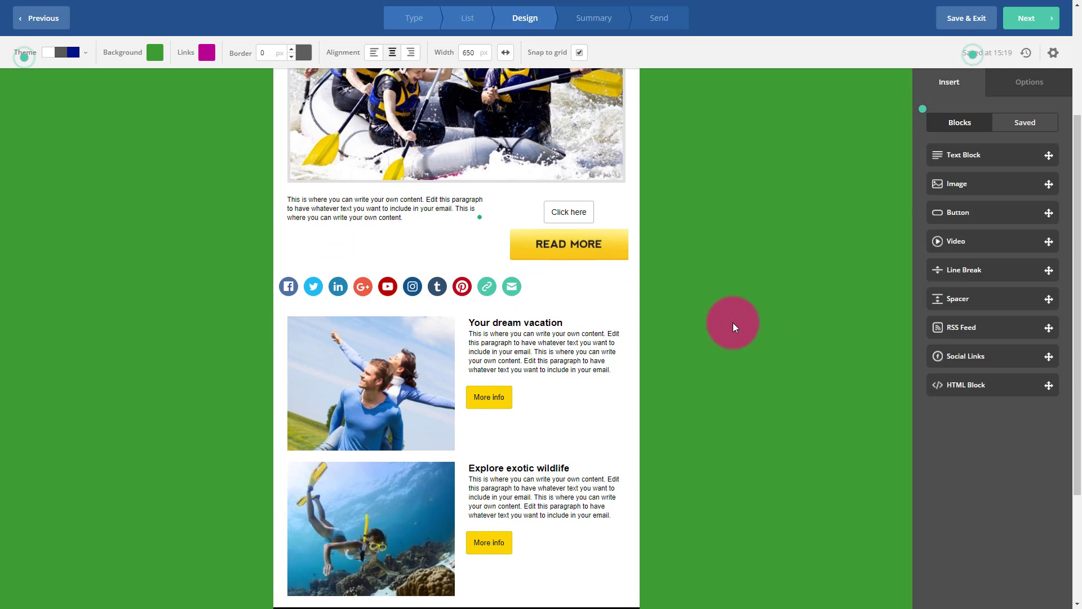
mouse_move(597, 299)
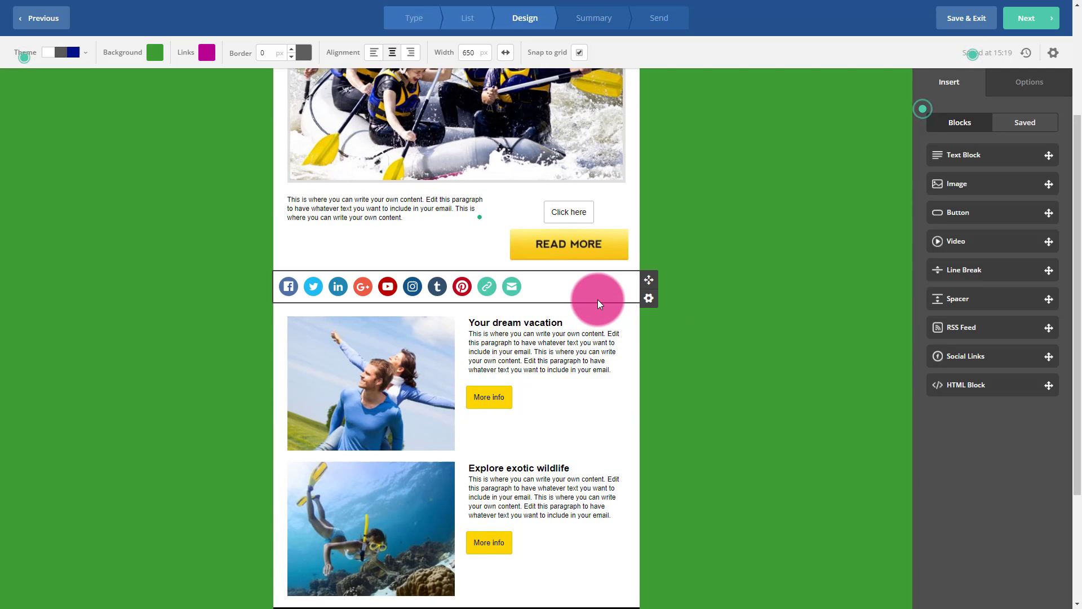
mouse_move(447, 206)
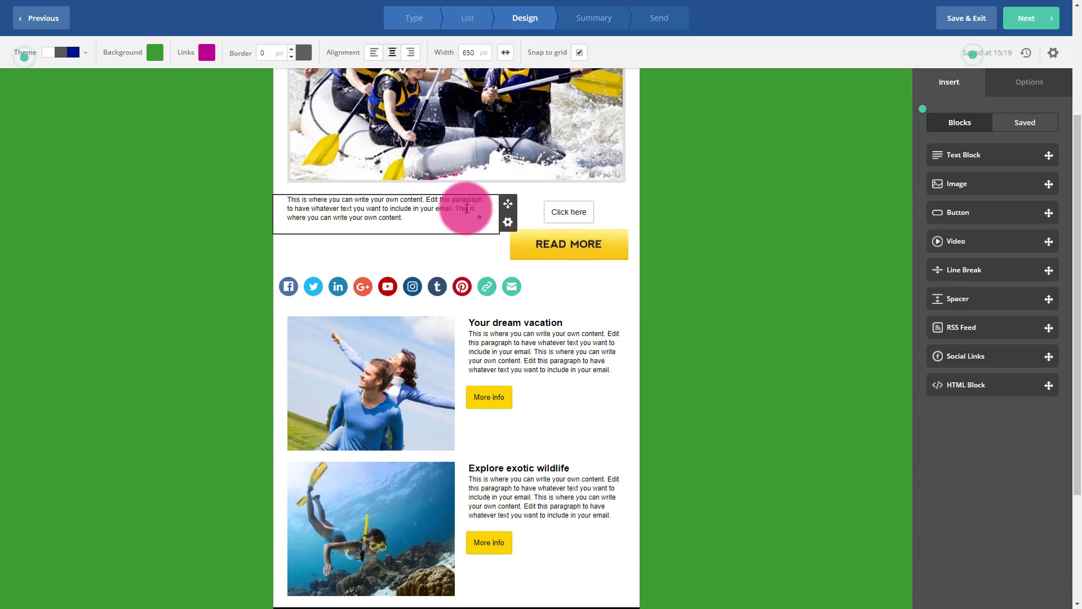
click(508, 224)
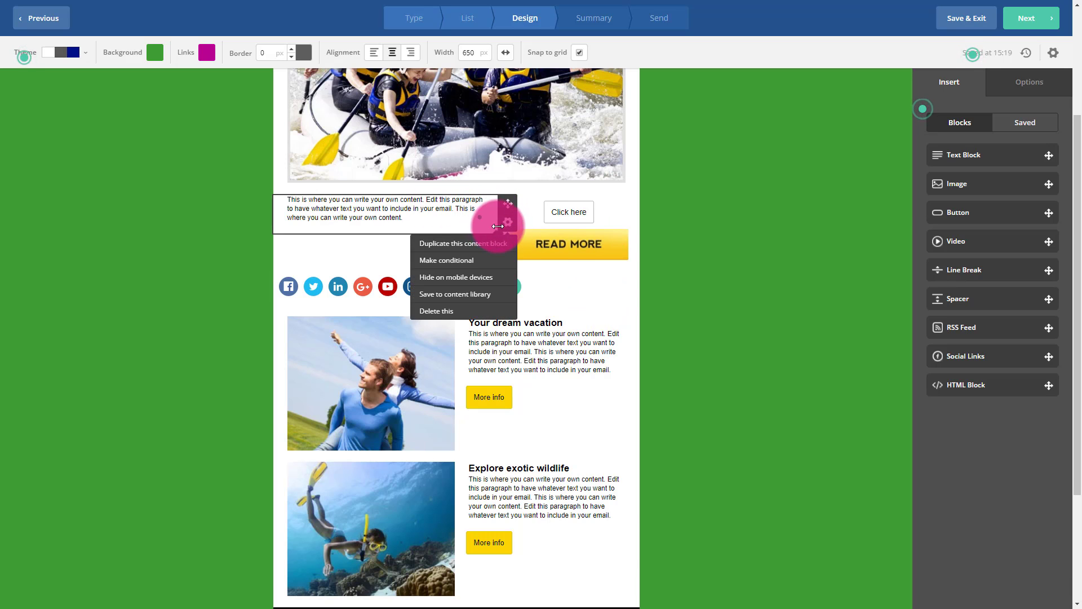
click(466, 246)
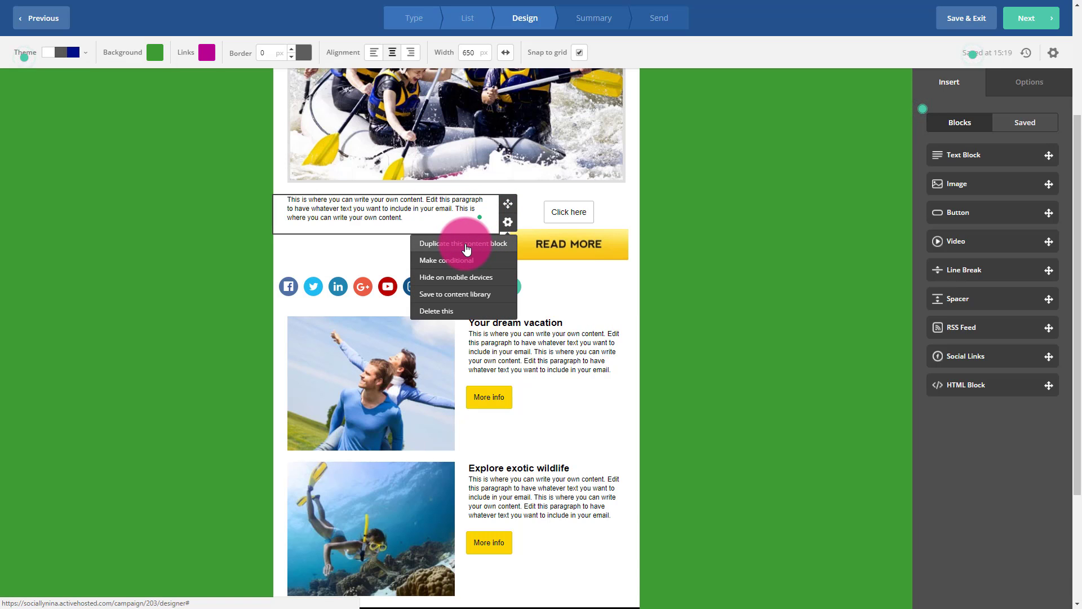
click(460, 264)
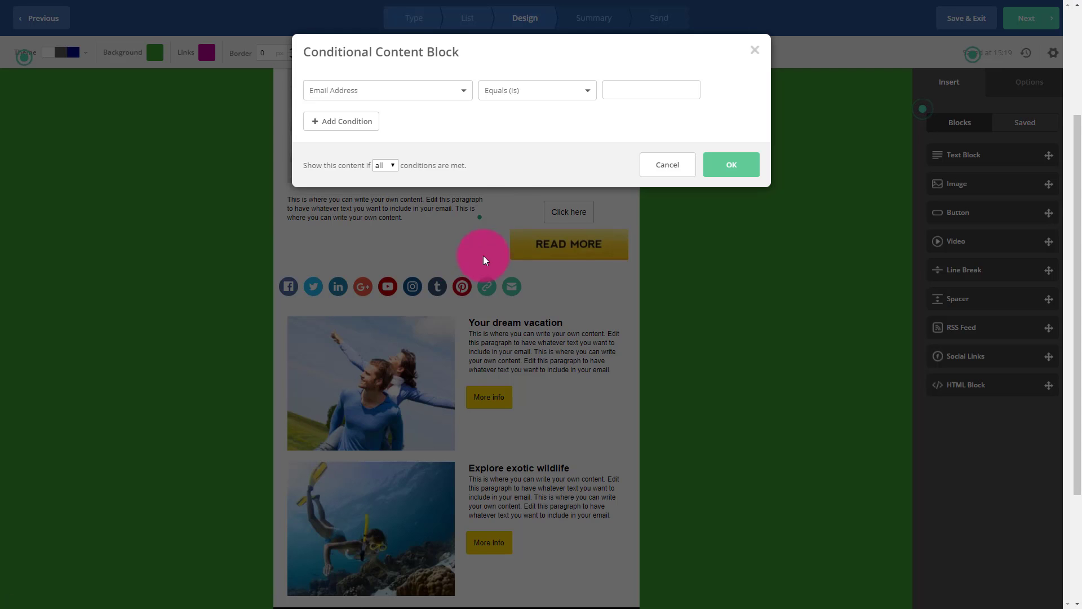
click(426, 92)
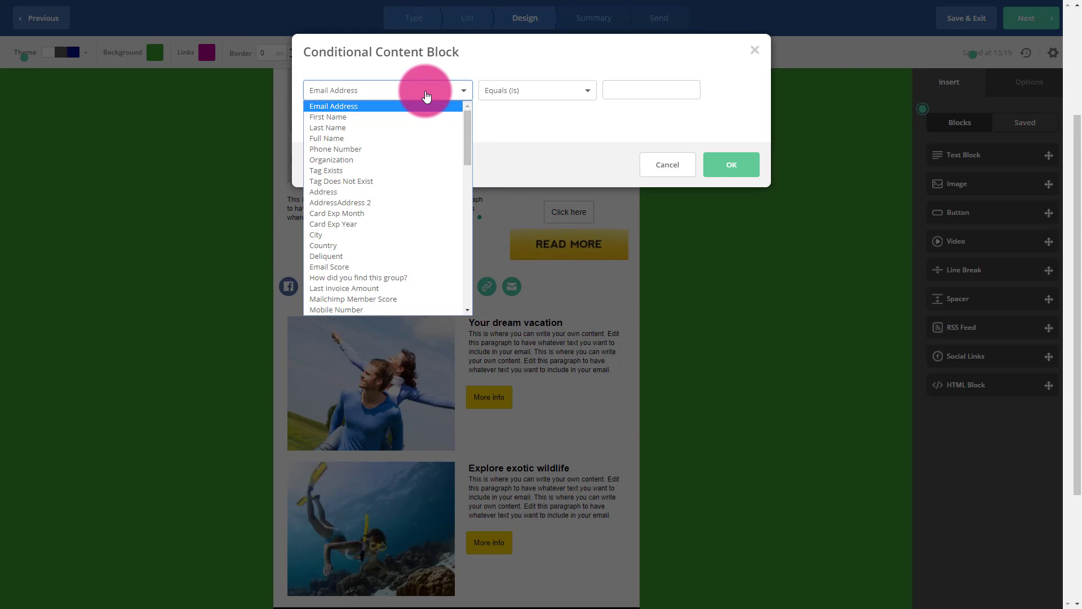
scroll(422, 100, down, 3)
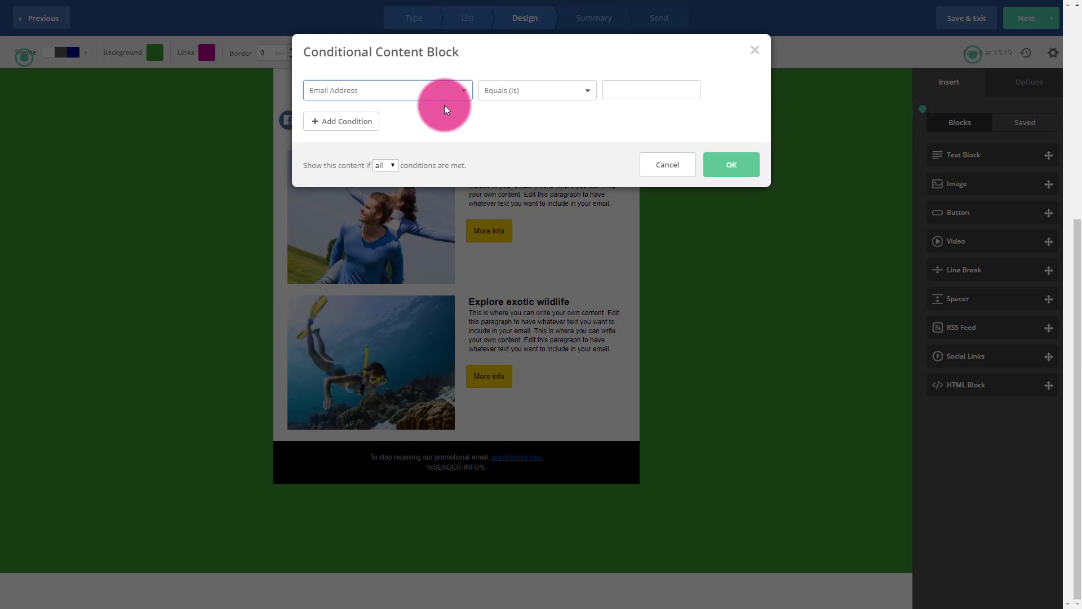
click(661, 170)
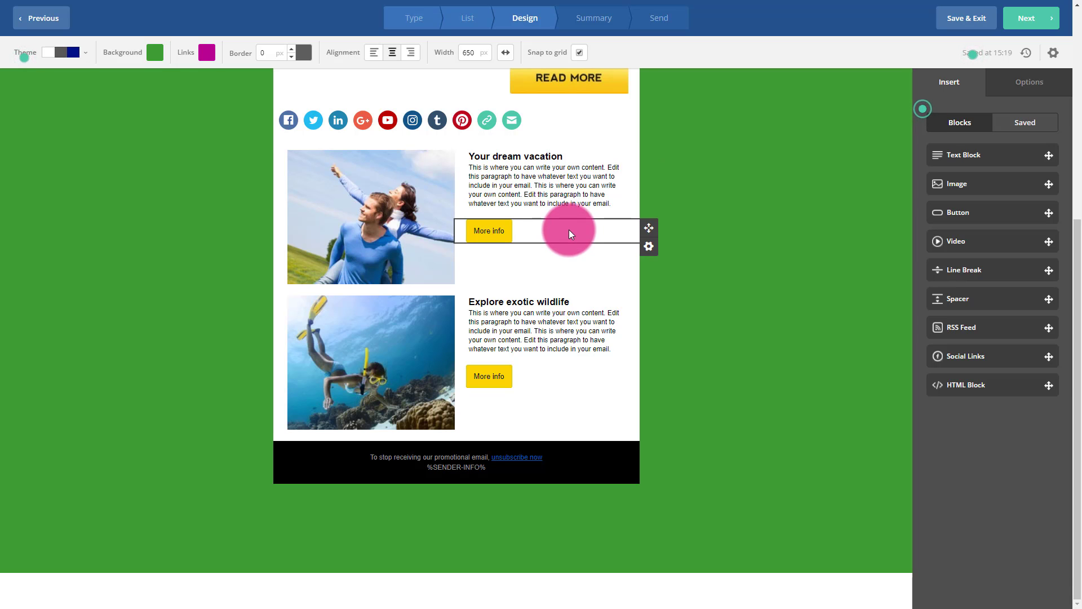
scroll(569, 229, up, 3)
scroll(569, 215, up, 1)
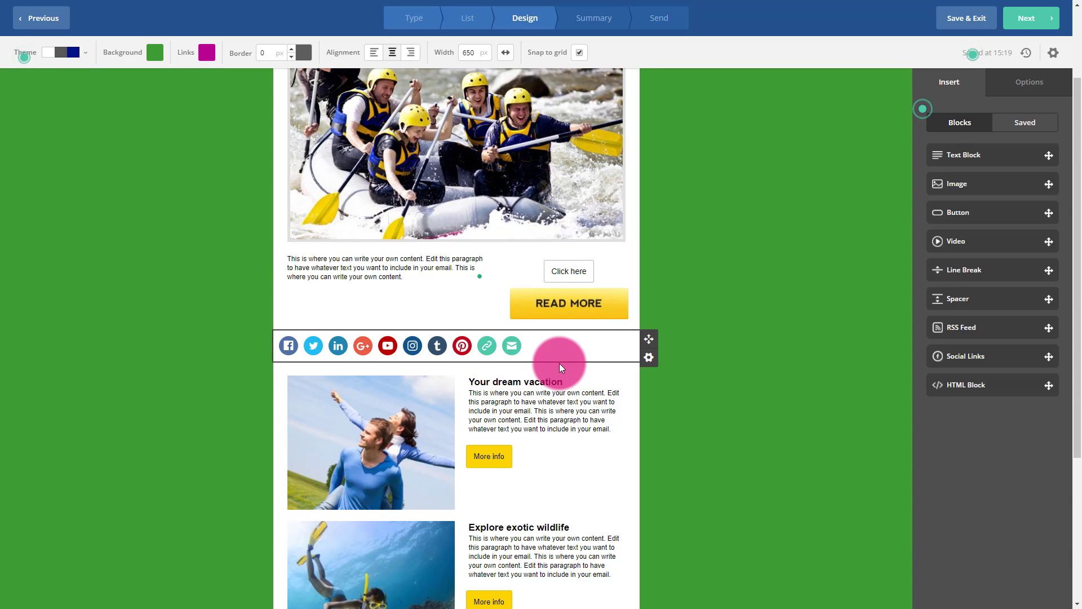
Open the settings menu for the ten-icon social links row
click(648, 357)
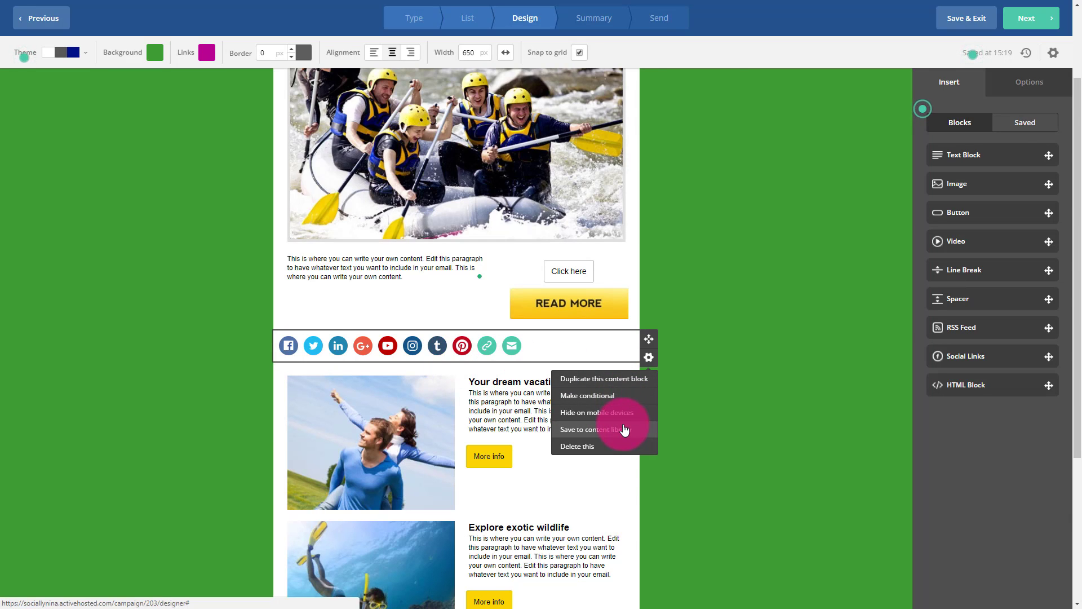
Insert the saved 1k YouTube block below the social icons row
click(1023, 125)
drag(965, 157, 455, 367)
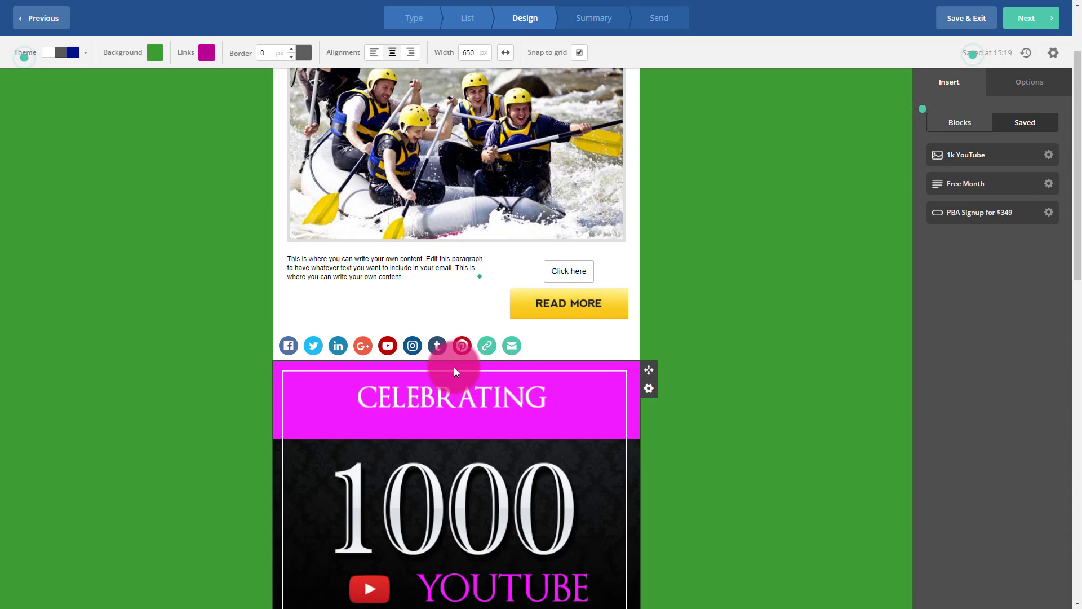
scroll(593, 474, down, 2)
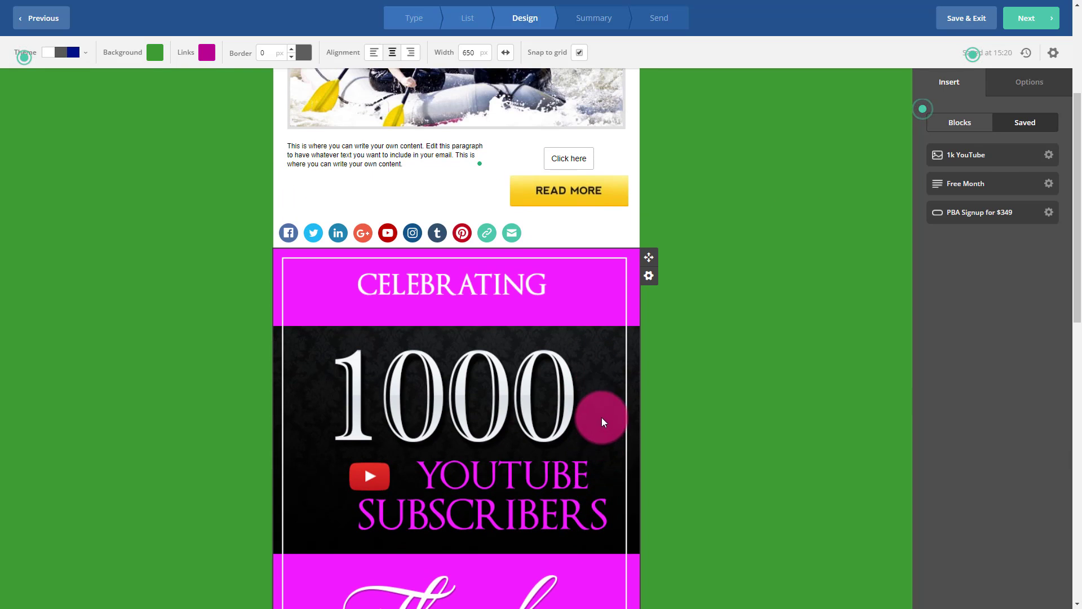
scroll(624, 323, down, 1)
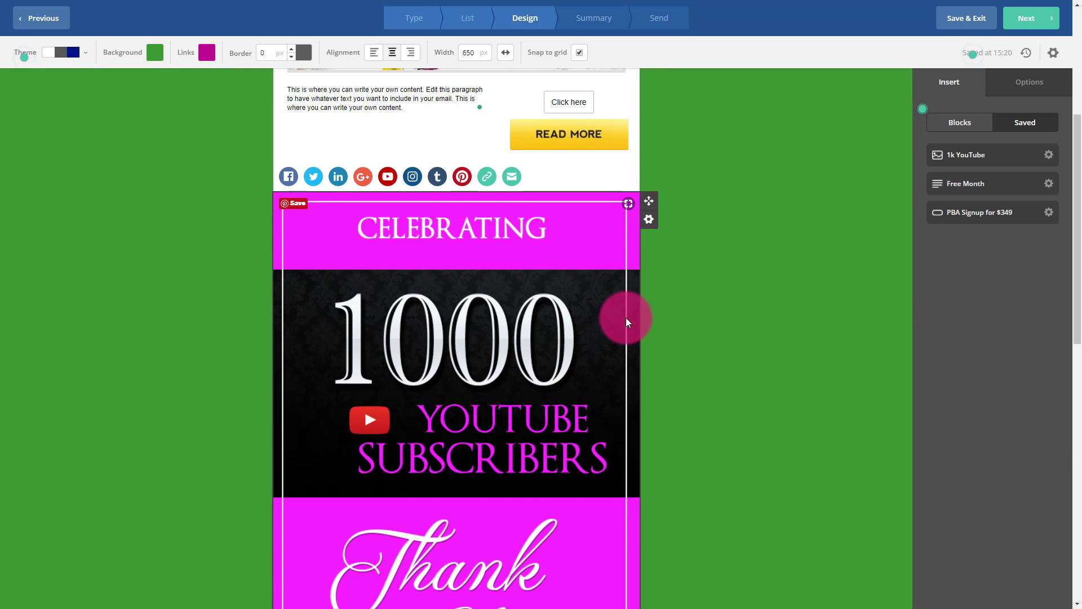
scroll(626, 317, down, 1)
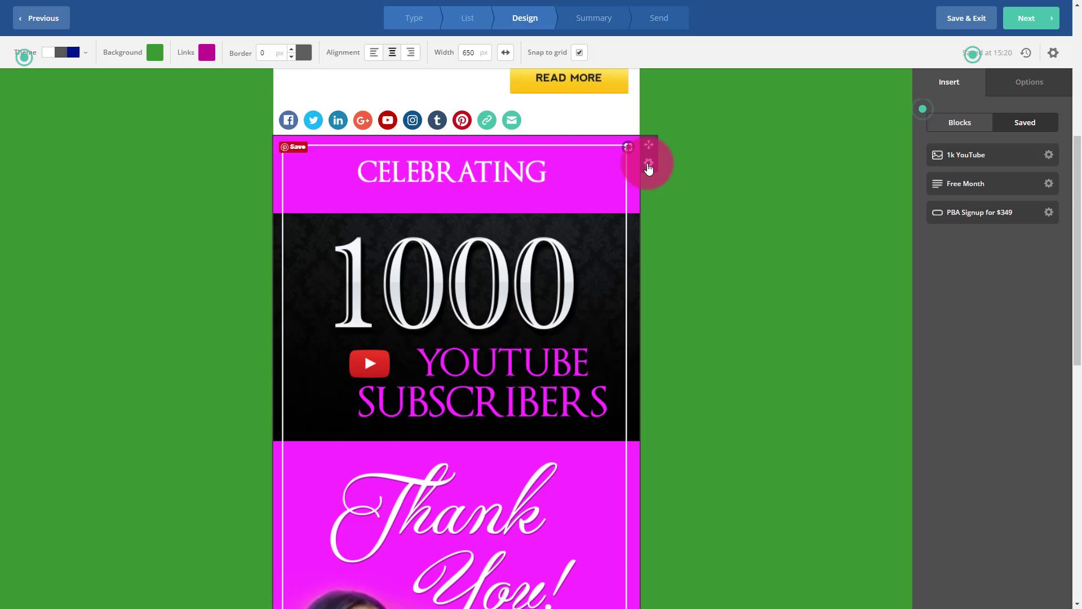
Delete the 1000 YouTube Subscribers image block and confirm the removal
click(649, 164)
click(563, 252)
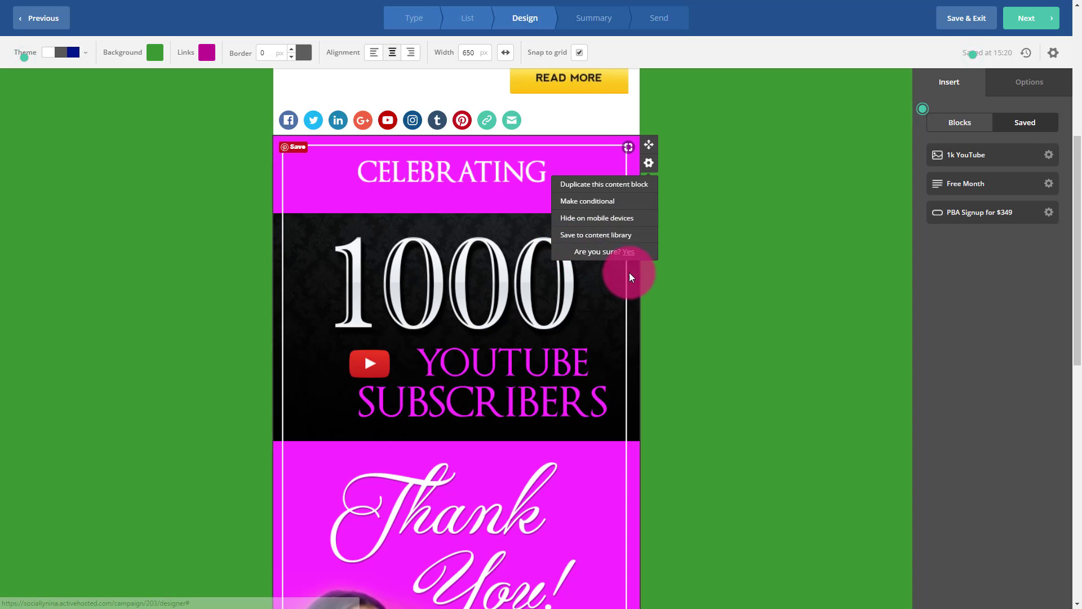
click(628, 251)
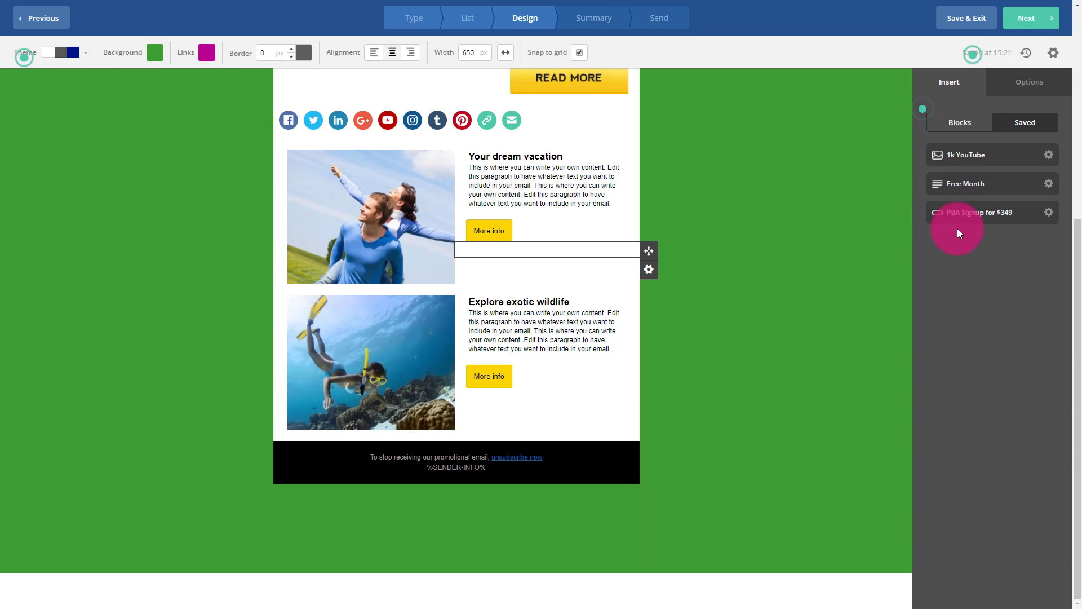
Drag a text block from the basic blocks, then select the paragraph under the rafting photo
click(966, 125)
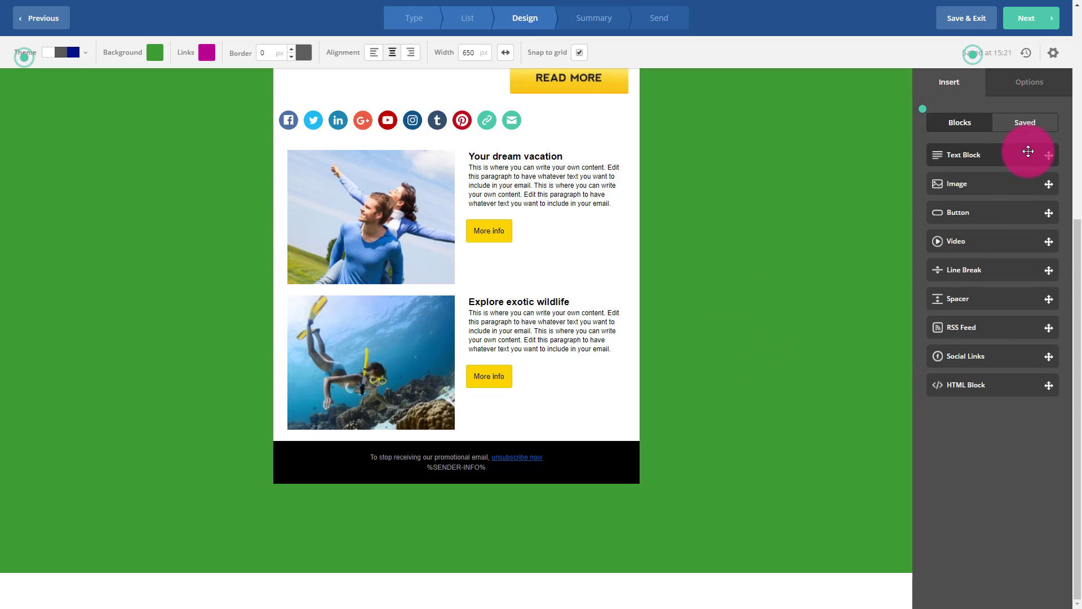
drag(1029, 151, 1015, 91)
scroll(790, 339, up, 5)
click(1015, 91)
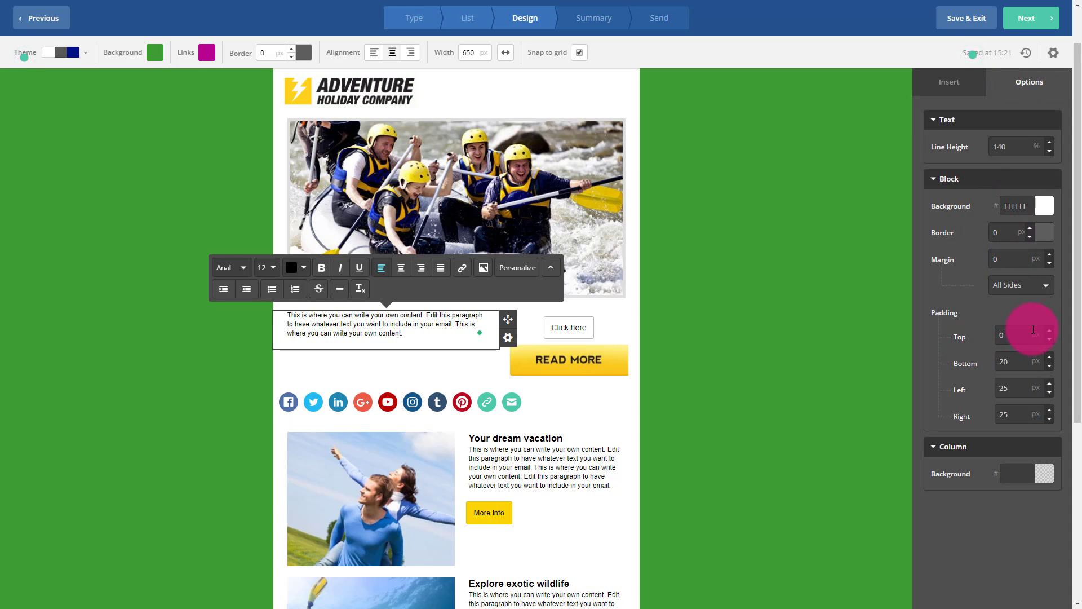
drag(1010, 360, 998, 363)
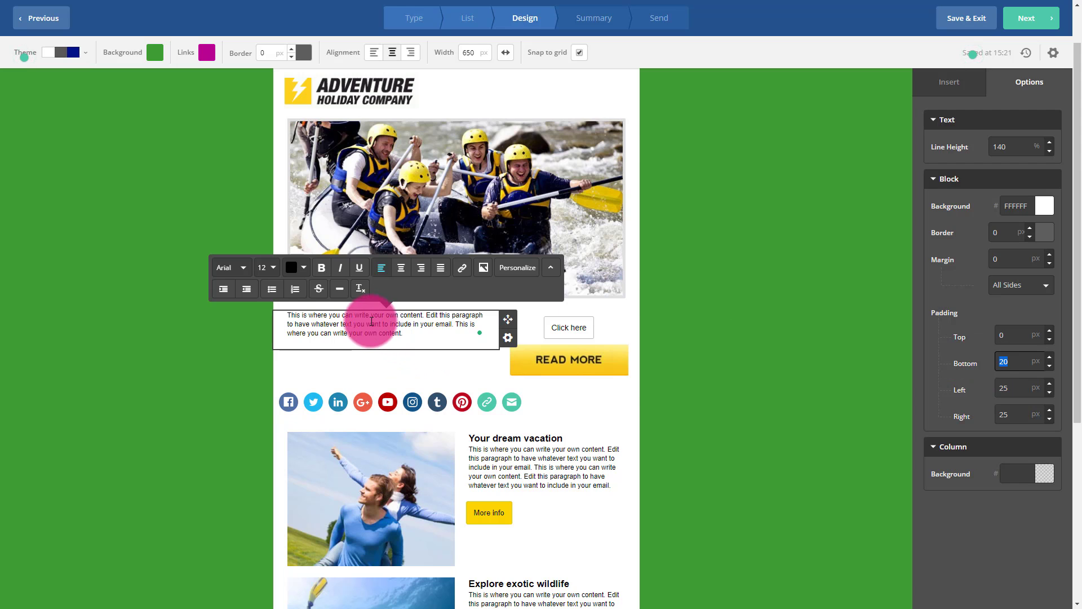
drag(696, 387, 448, 340)
click(449, 340)
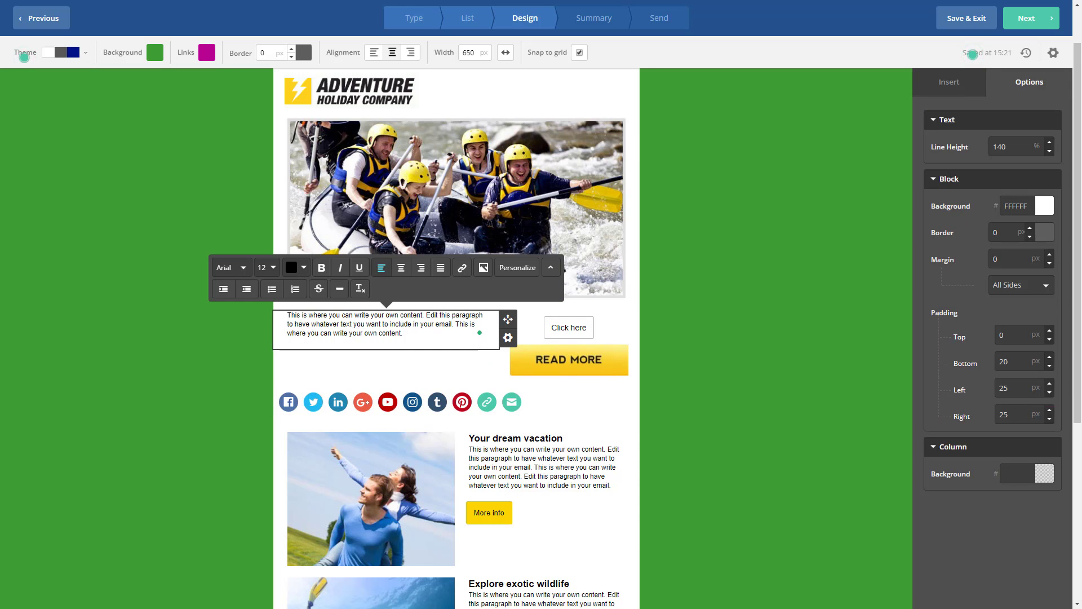
Set the paragraph's bottom, left and right padding to 75 px
drag(1014, 361, 929, 356)
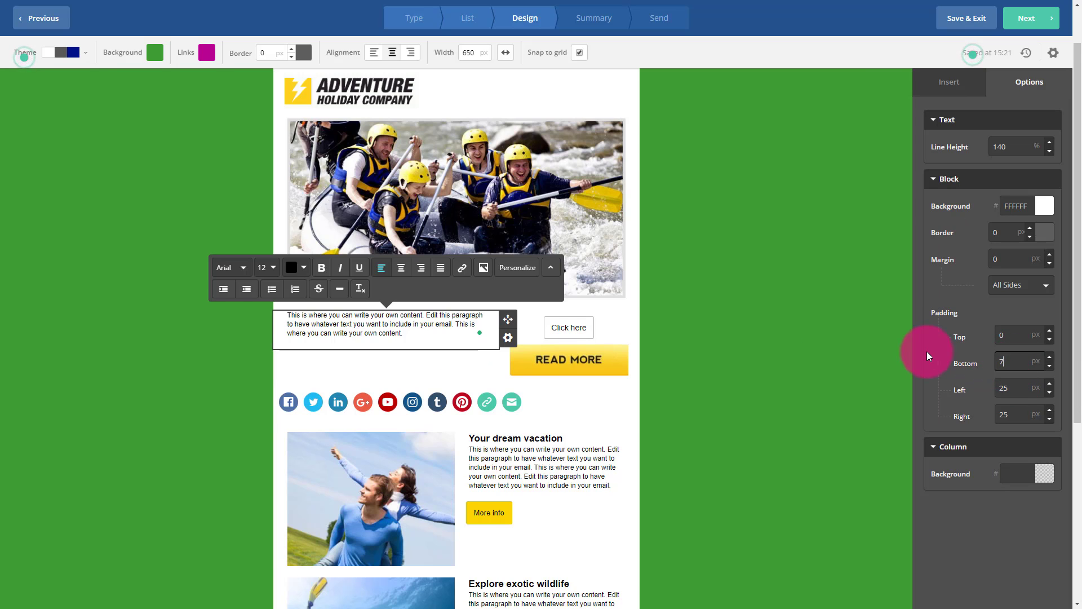
text(7)
click(867, 388)
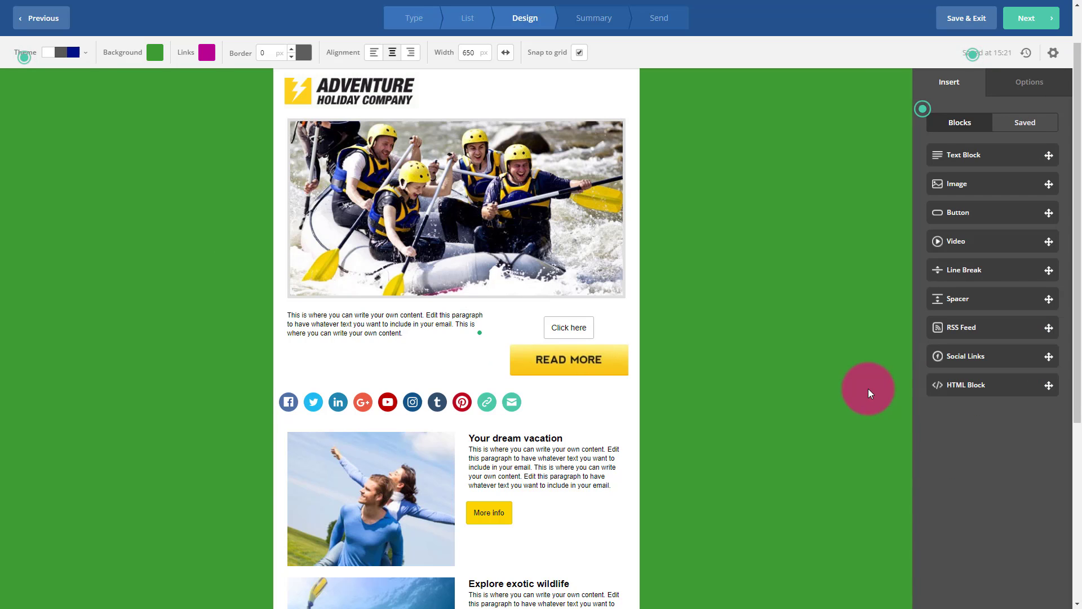
click(1018, 79)
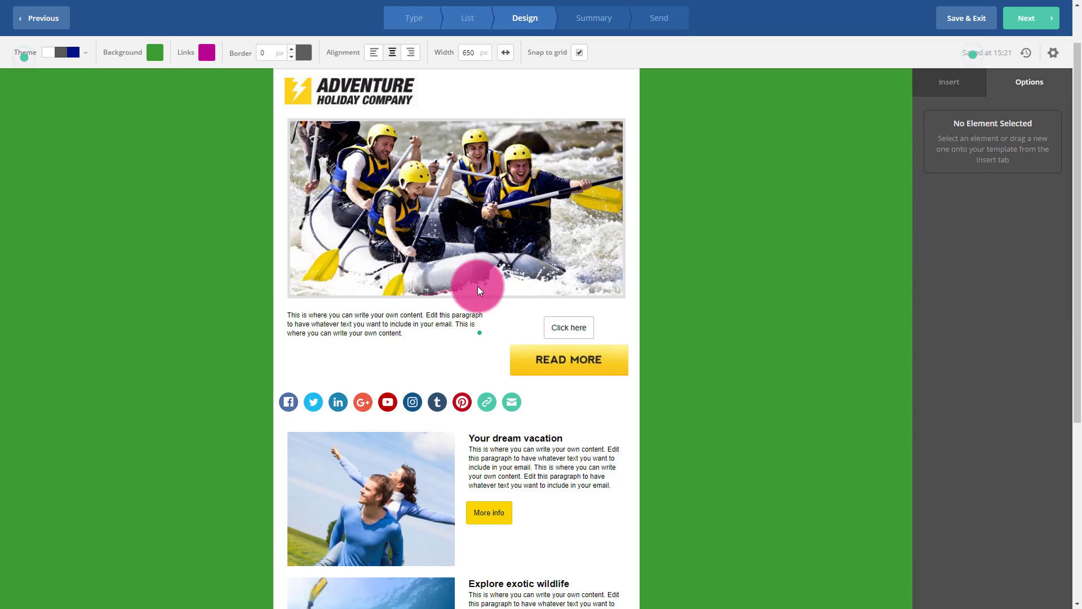
click(375, 314)
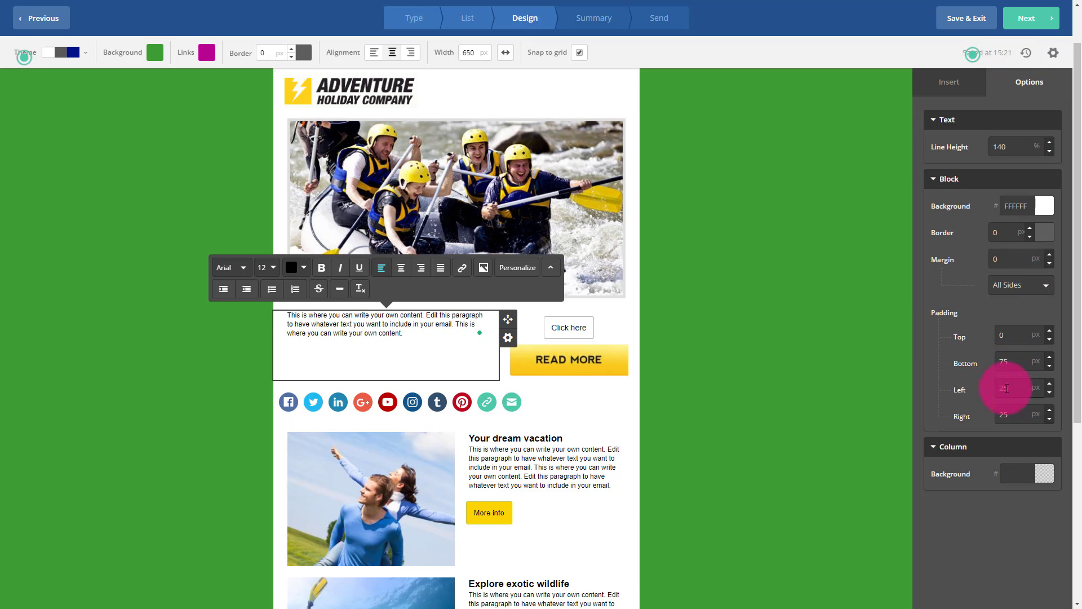
drag(1007, 388, 992, 391)
text(75)
key(Tab)
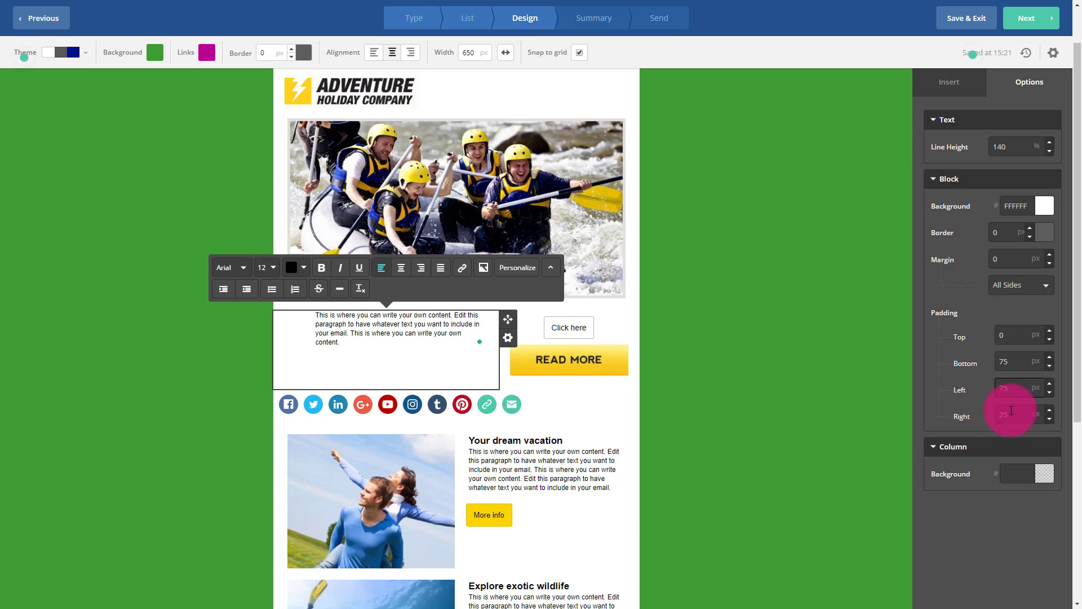
text(75)
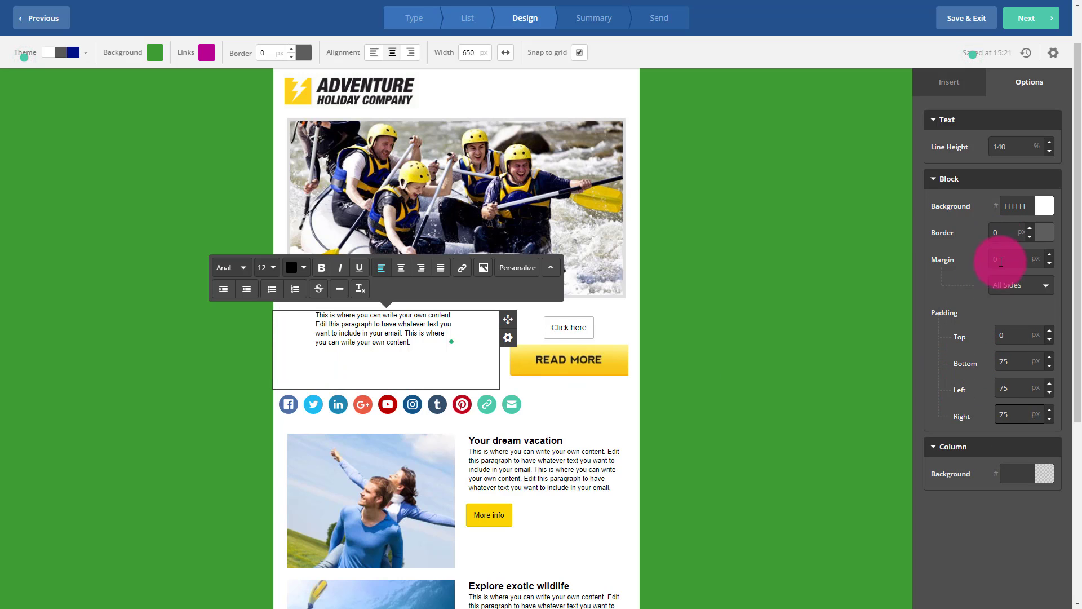
Change the paragraph block's margin from 150 to 25 px on all sides
click(1001, 260)
text(150)
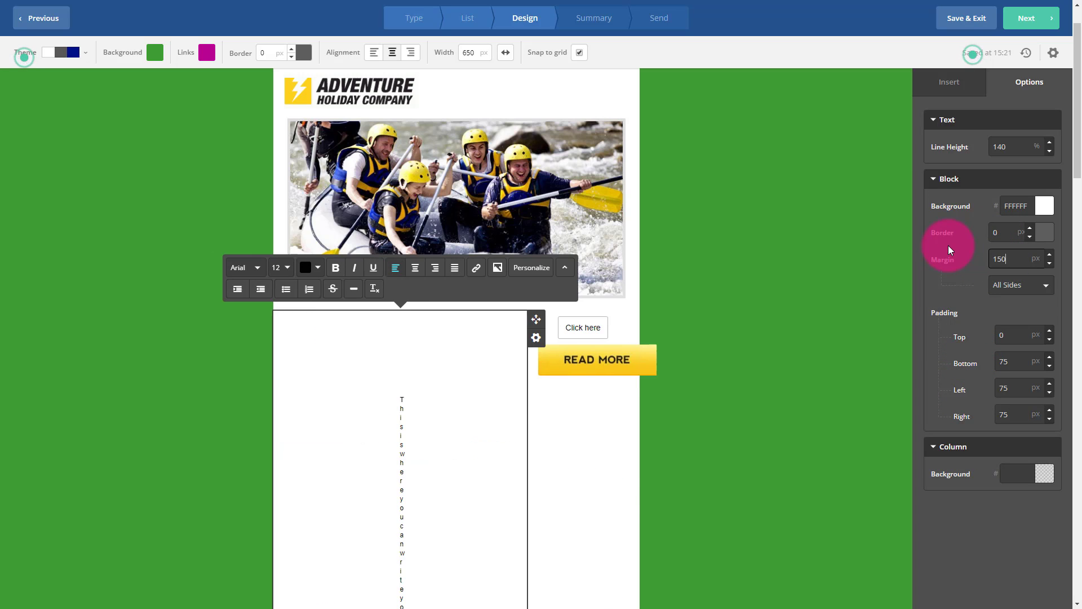
scroll(468, 357, down, 4)
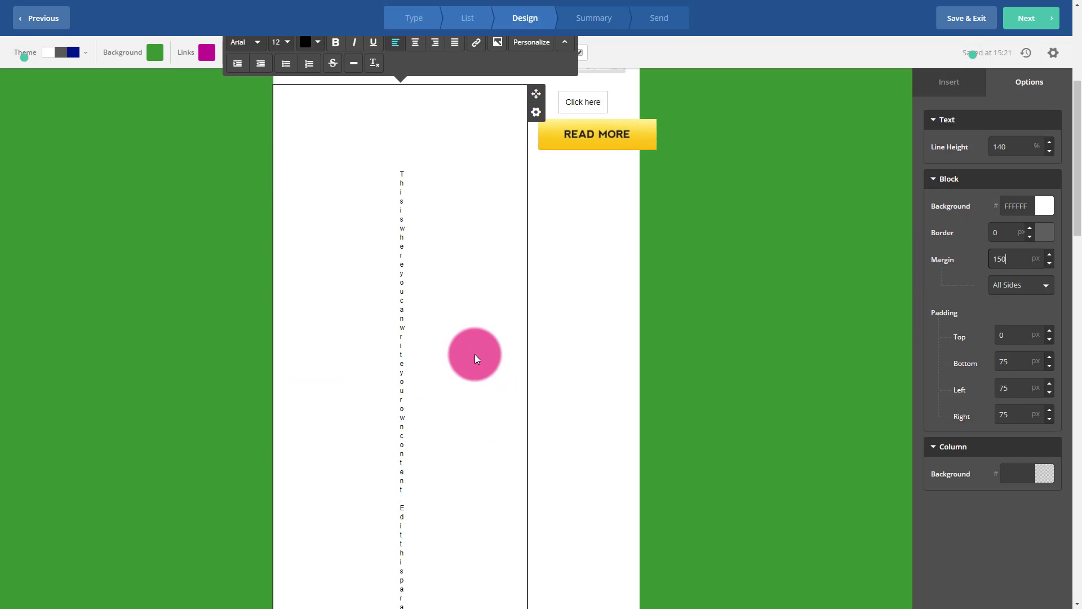
scroll(474, 354, up, 1)
click(1001, 260)
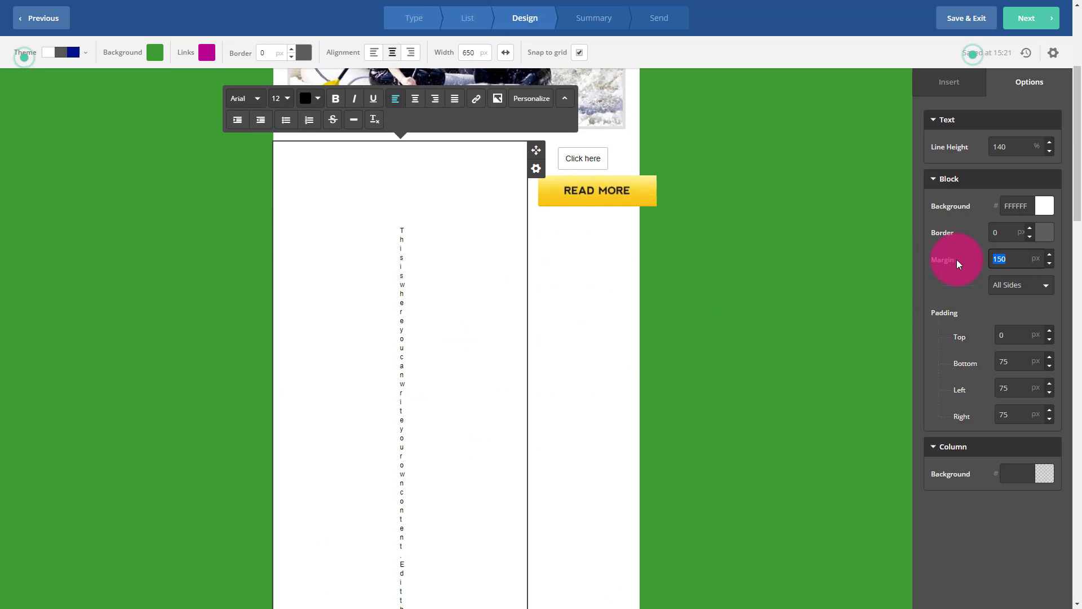
text(25)
click(898, 354)
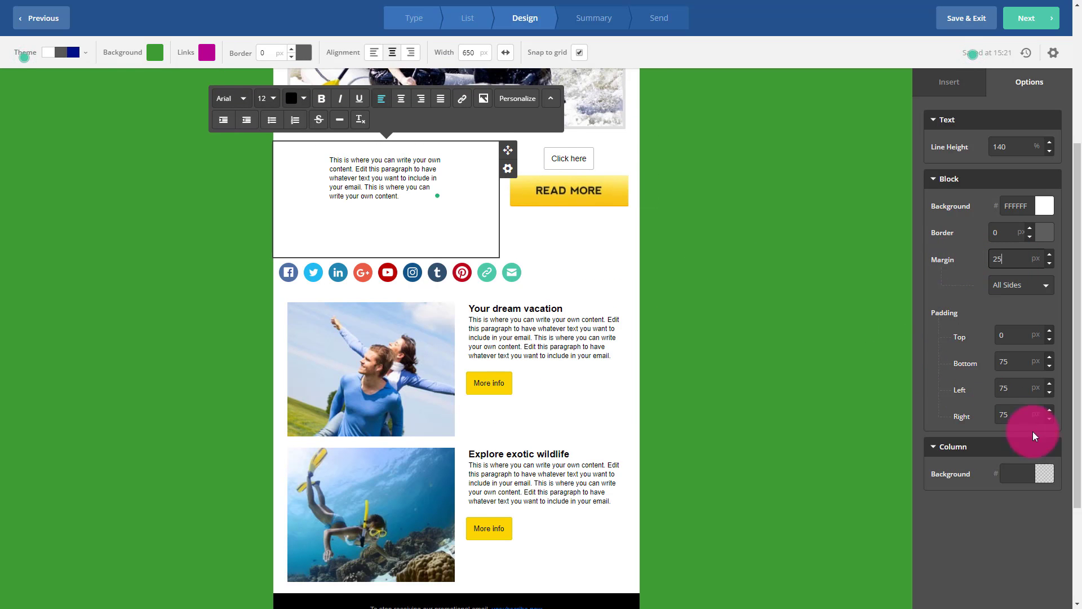
Dismiss the column background colour picker and select the READ MORE button block
click(1024, 464)
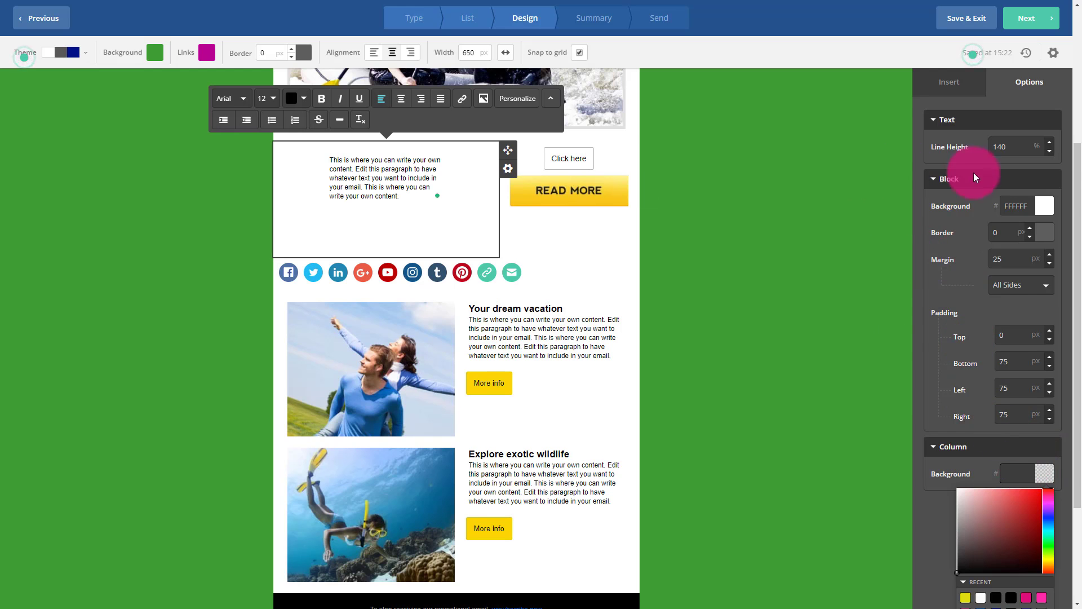
scroll(979, 177, down, 4)
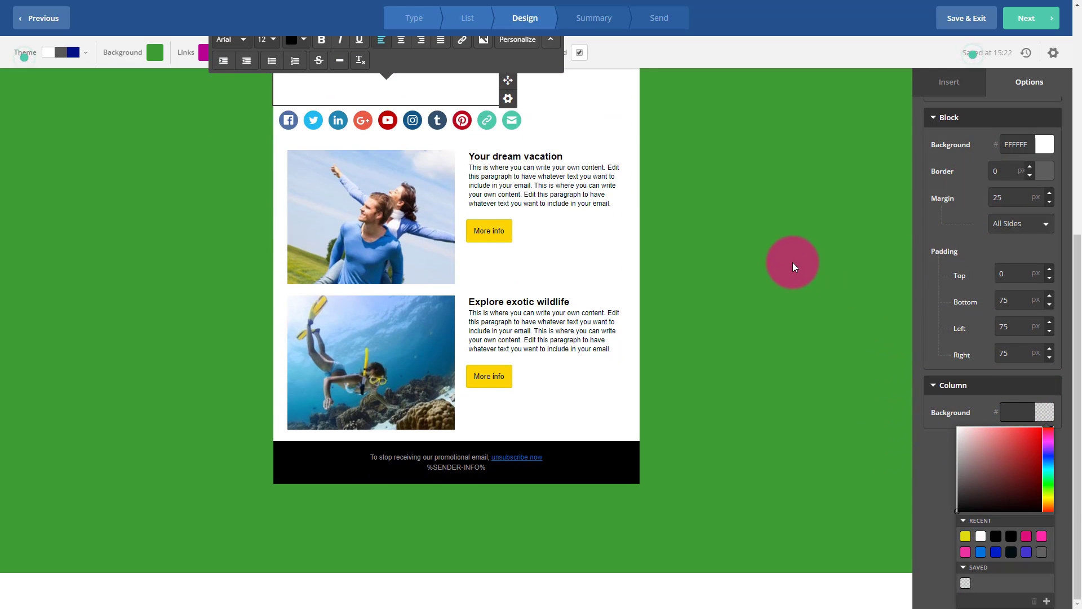
scroll(793, 262, up, 1)
scroll(791, 263, up, 1)
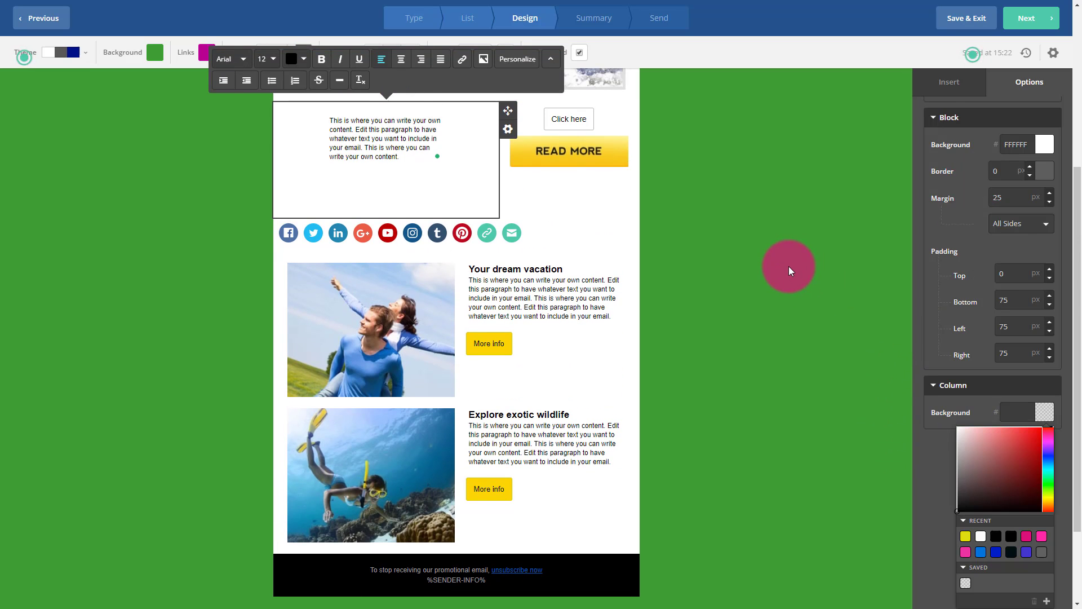
click(789, 266)
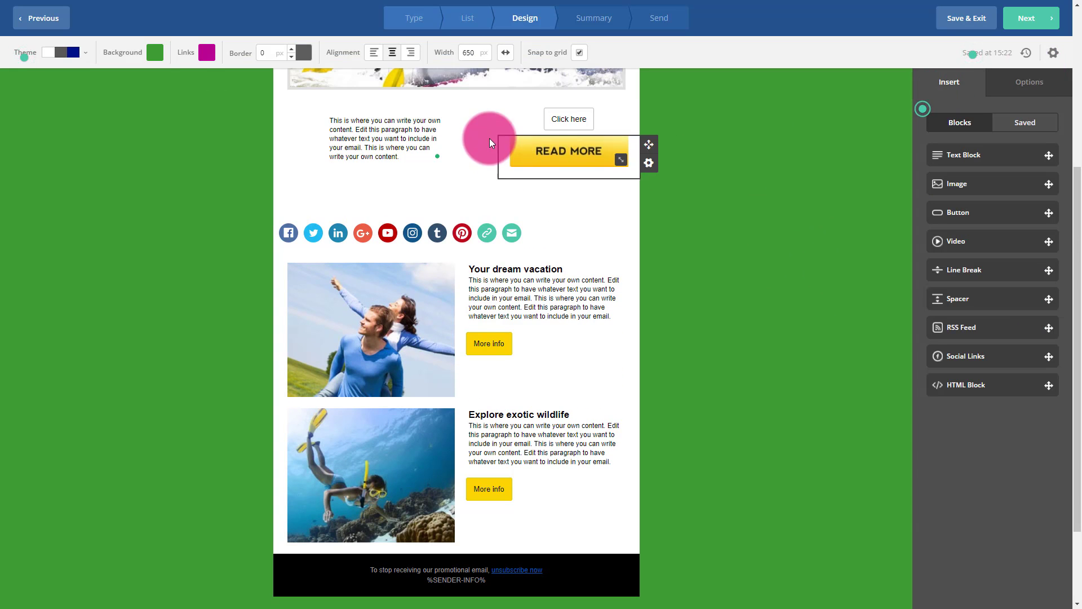
click(407, 150)
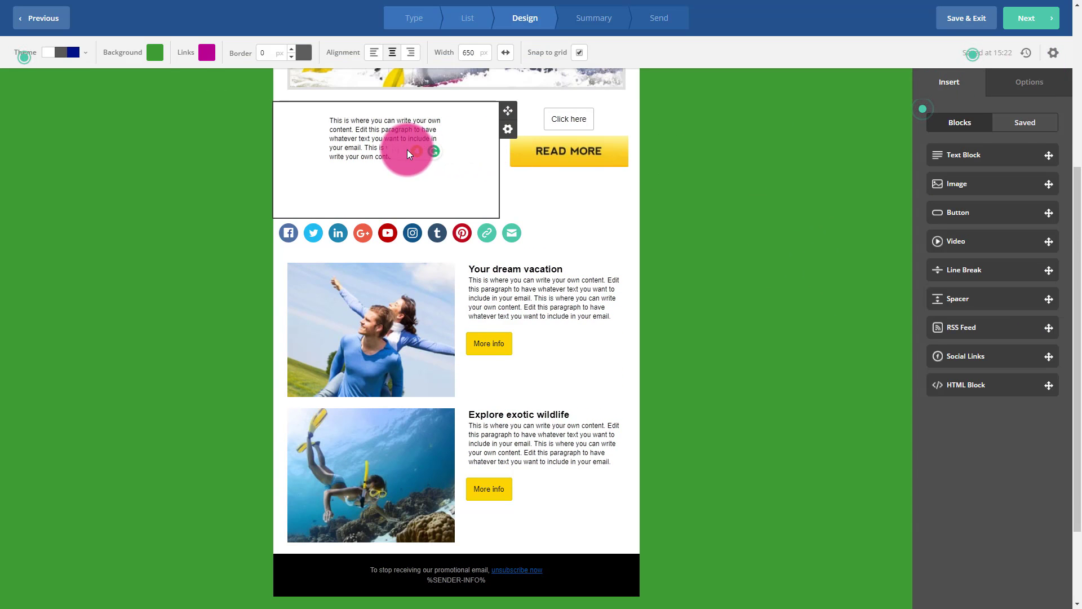
In campaign settings, review the subject line and send a test copy of the email
click(1053, 54)
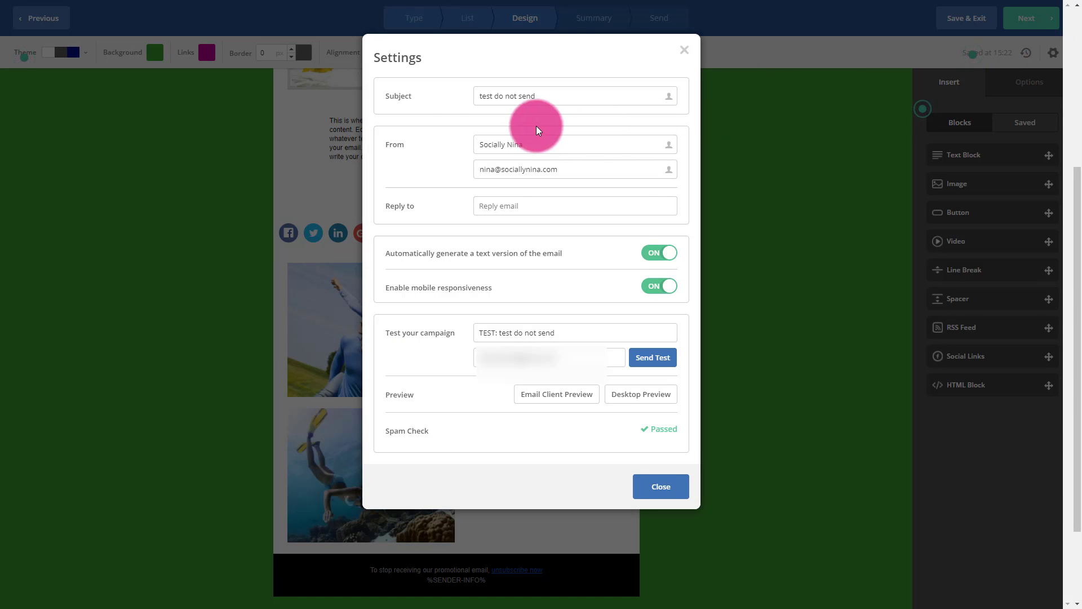
drag(478, 95, 618, 99)
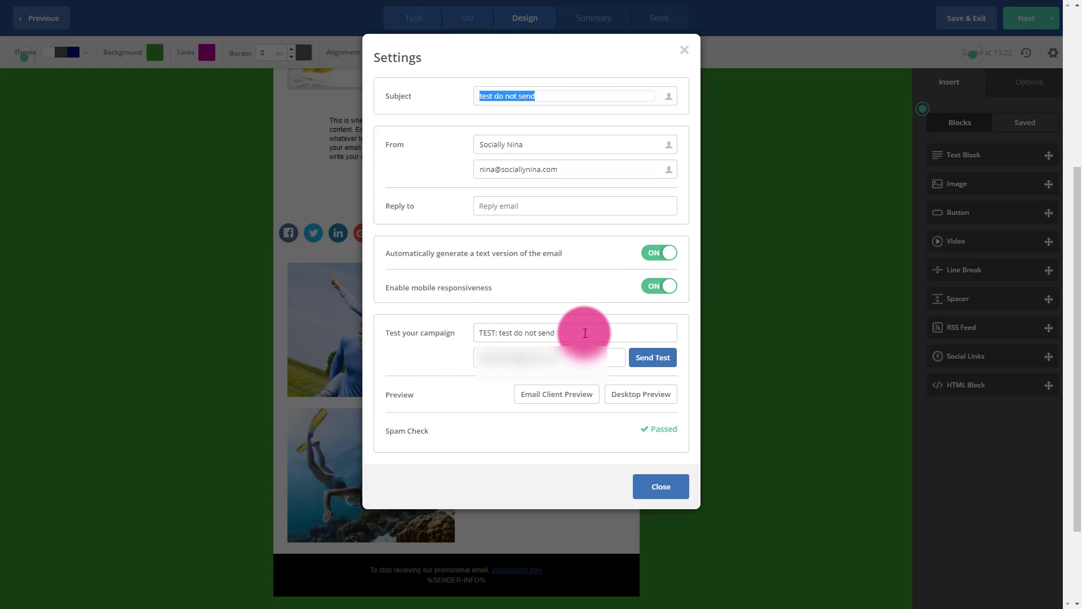
click(643, 364)
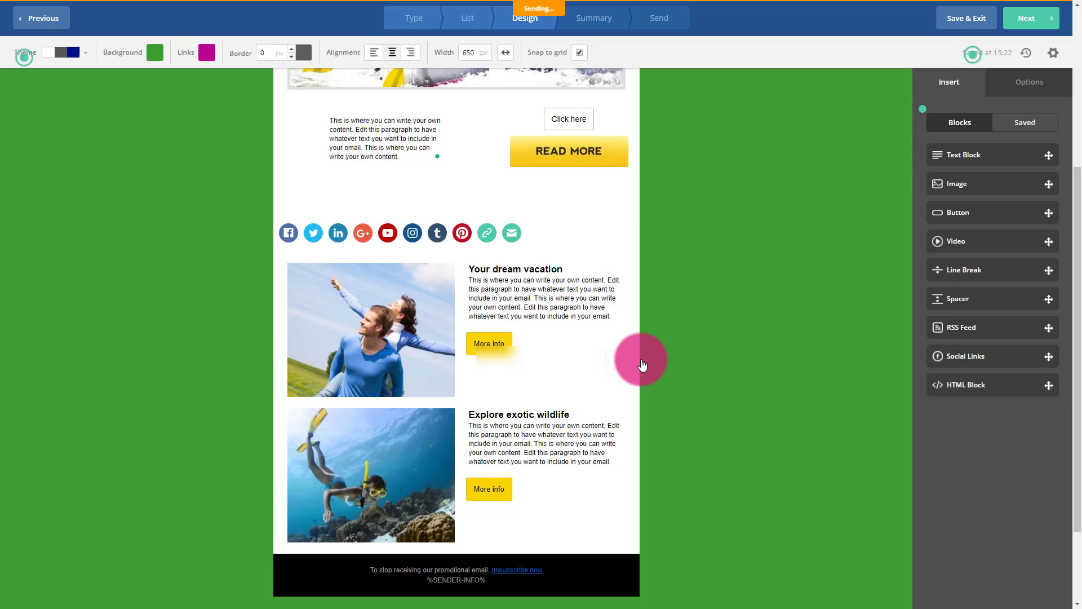
Reopen the campaign settings and confirm the spam check result reads Passed
click(1053, 52)
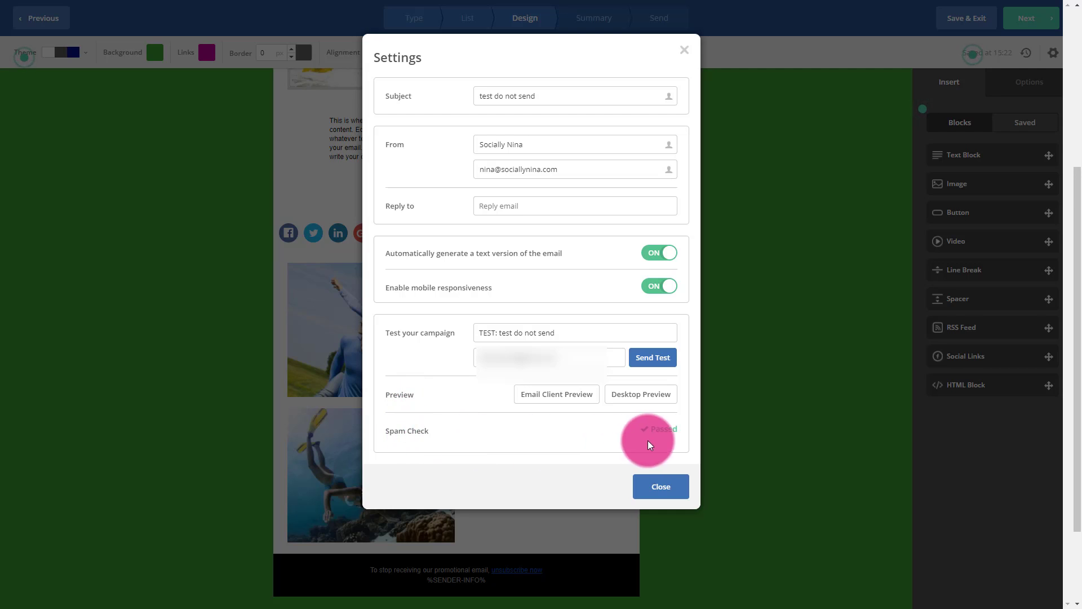
drag(678, 430, 634, 428)
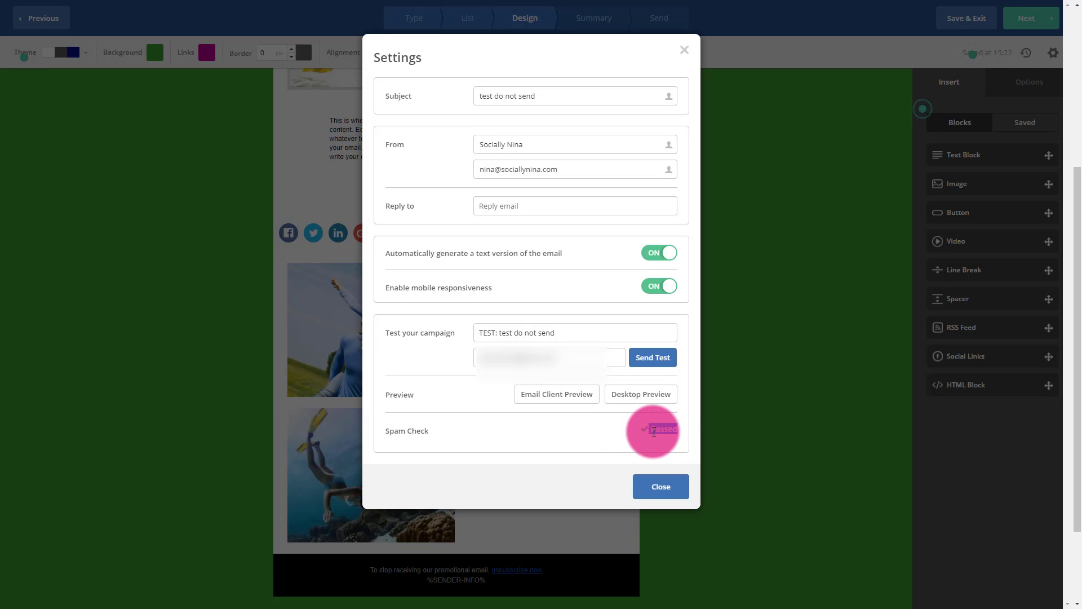
click(1040, 474)
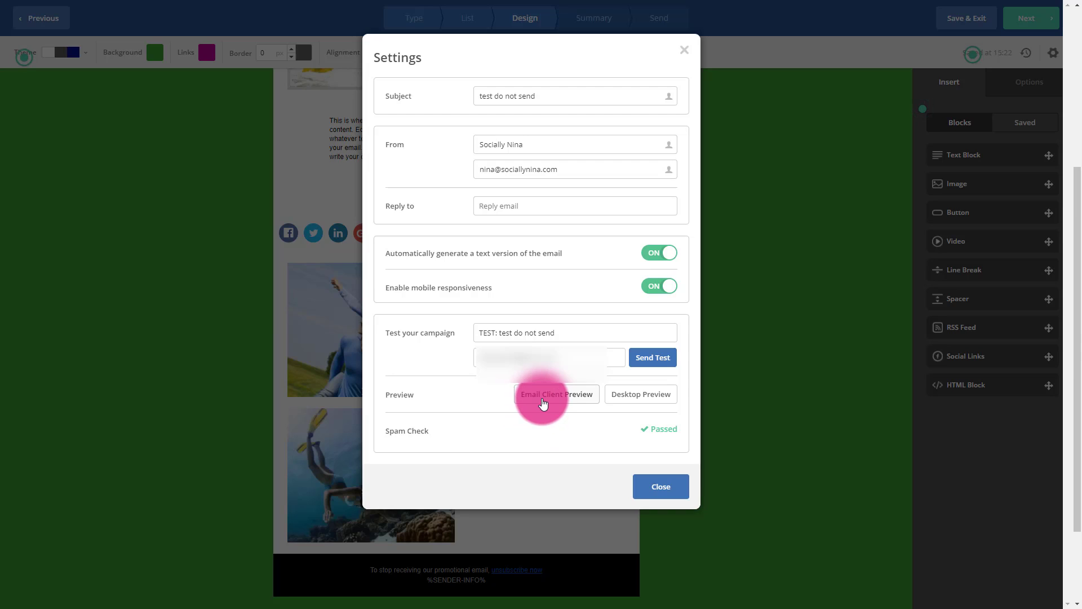
Start an Email Client Preview compatibility test, check the iPad rendering, then close it
click(543, 403)
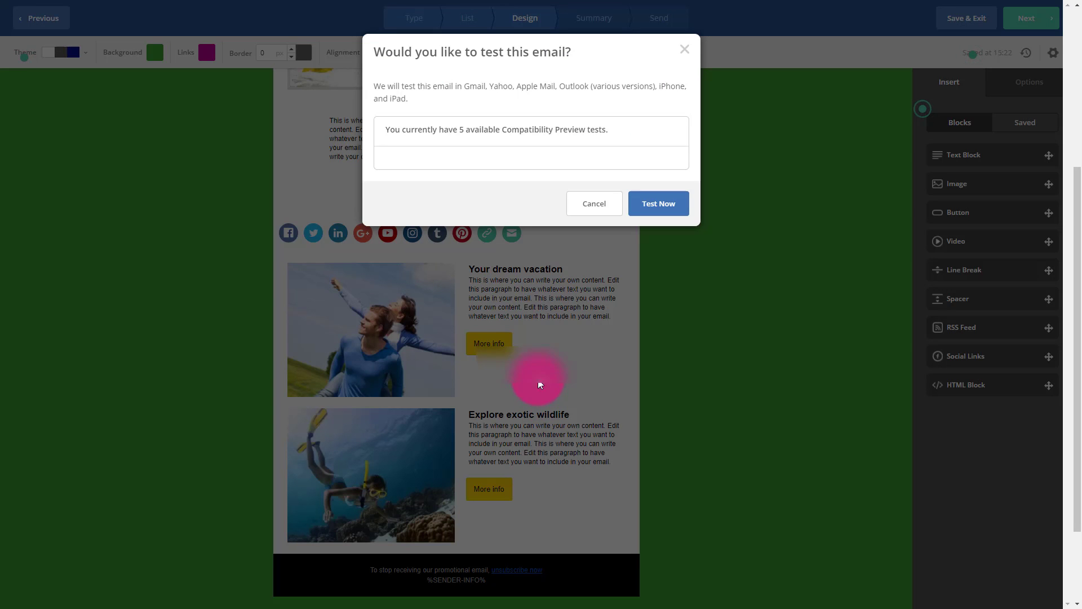
click(665, 216)
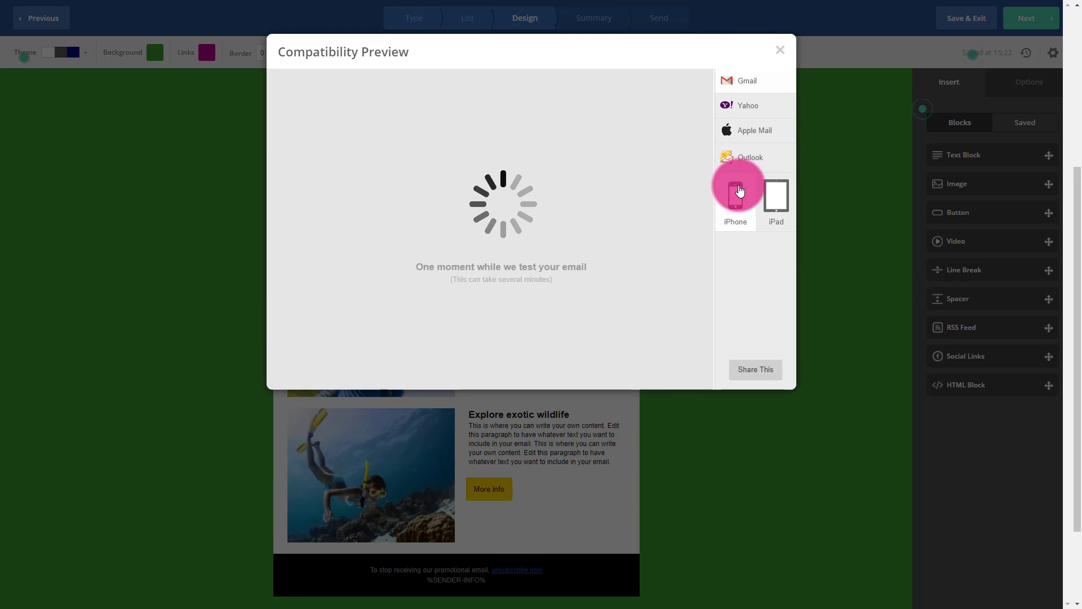
click(778, 197)
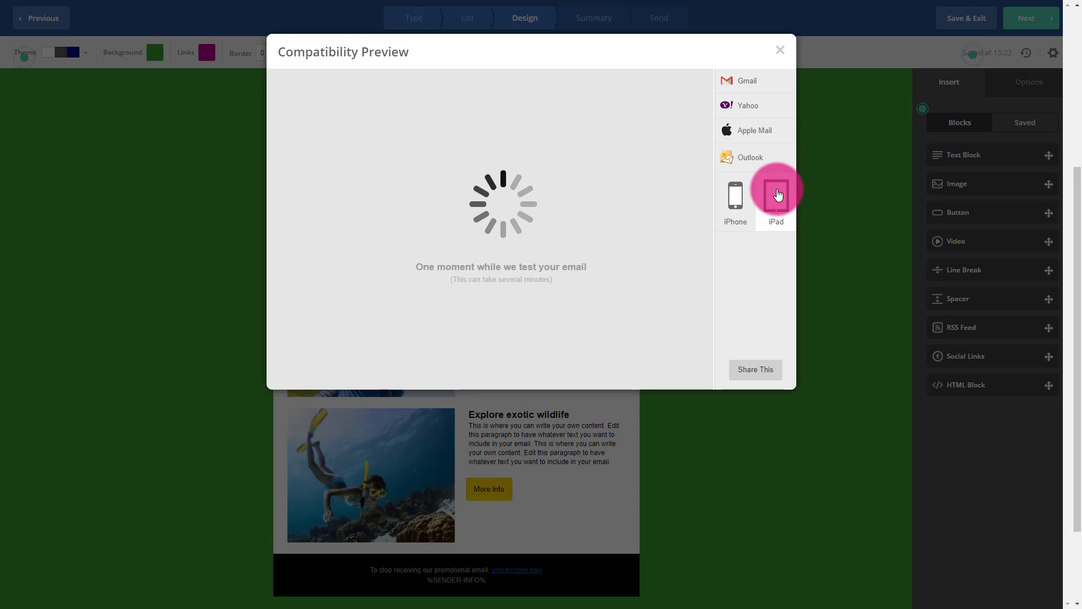
click(780, 52)
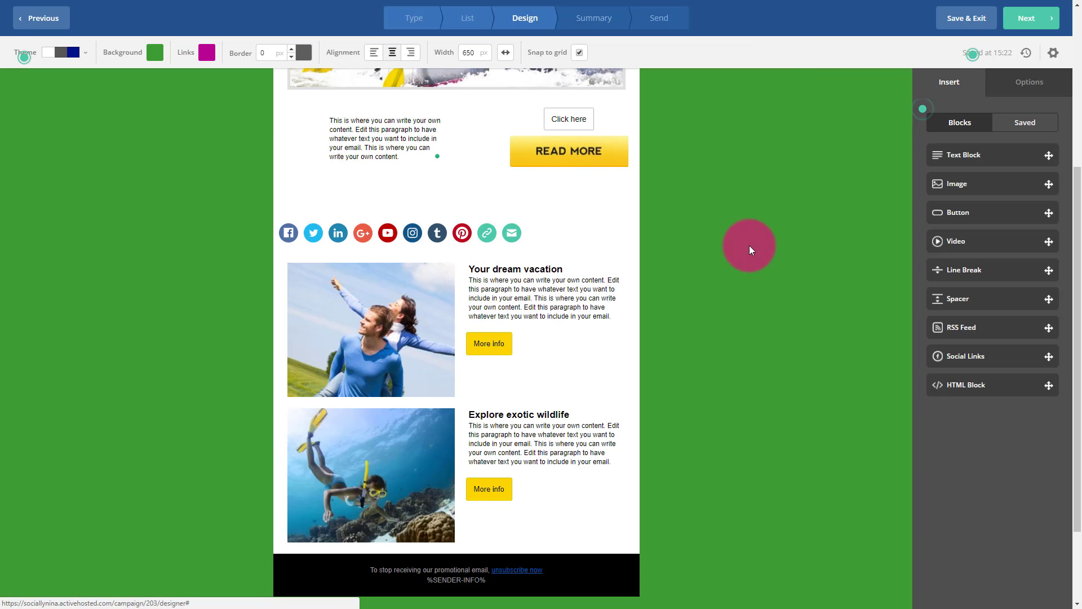
scroll(722, 370, up, 5)
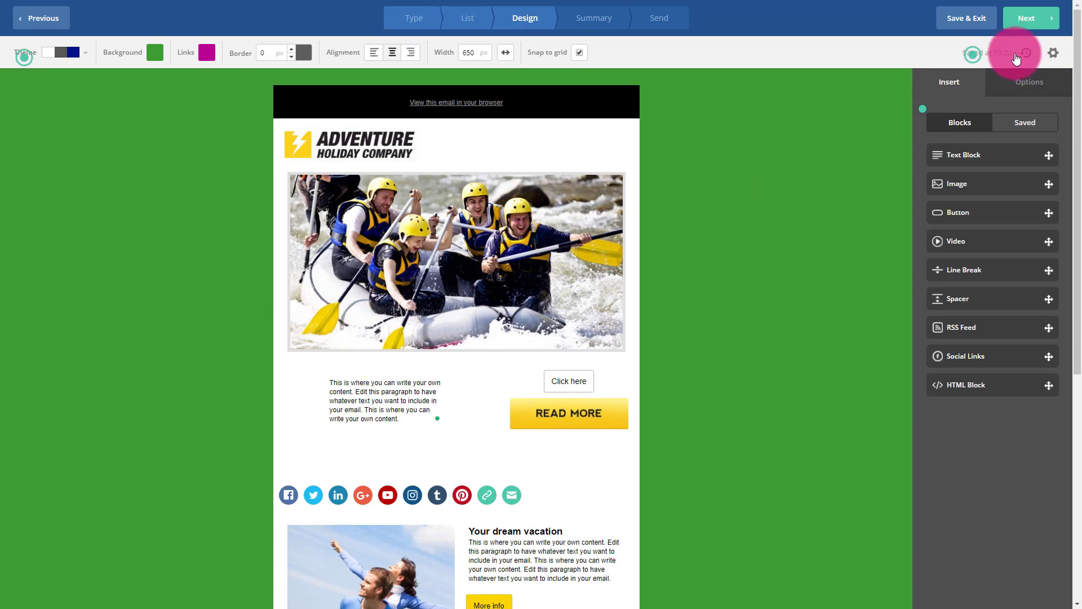
click(973, 57)
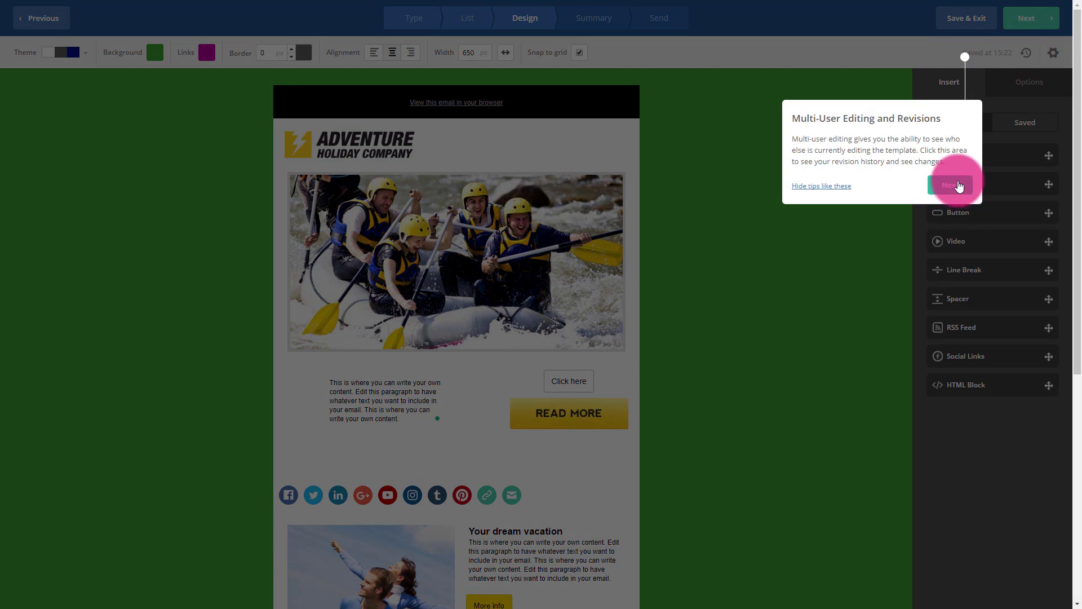
click(943, 185)
click(864, 153)
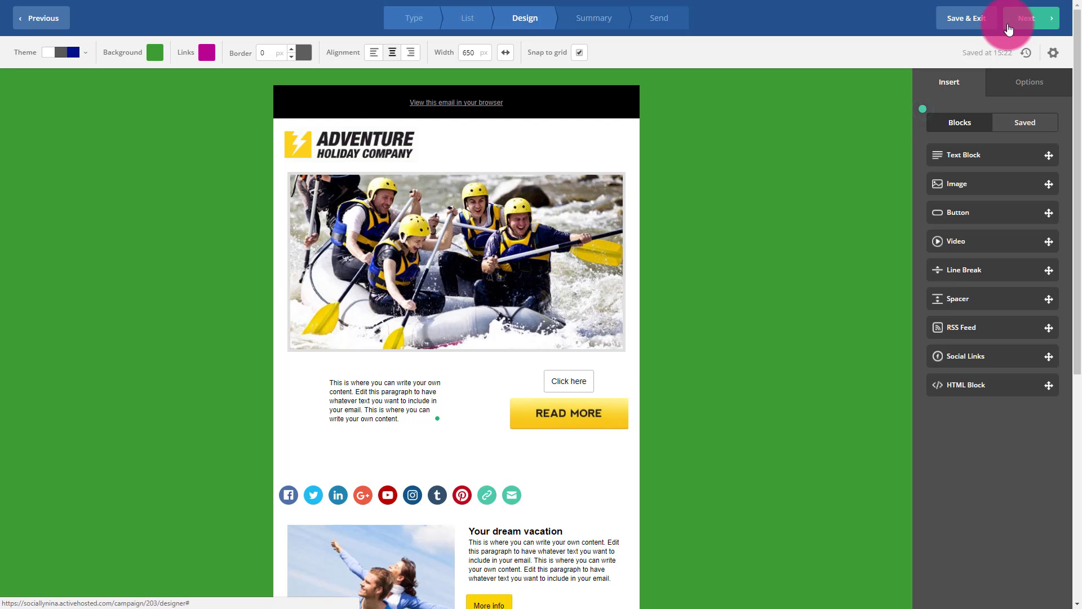
scroll(638, 395, down, 5)
scroll(637, 388, up, 5)
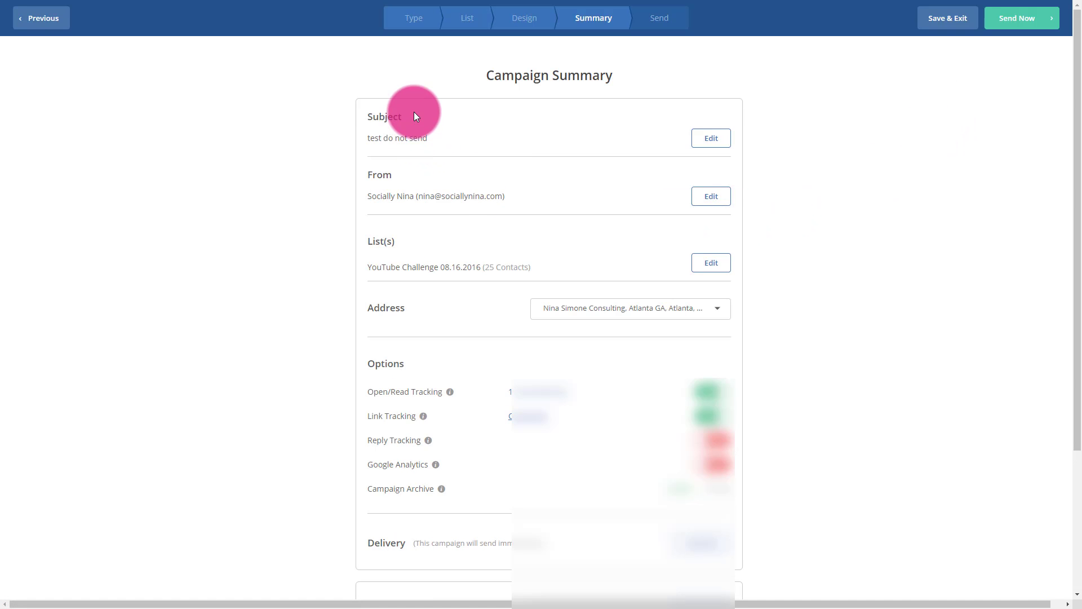
Turn on Reply Tracking and accept the reply-to address change
double_click(394, 138)
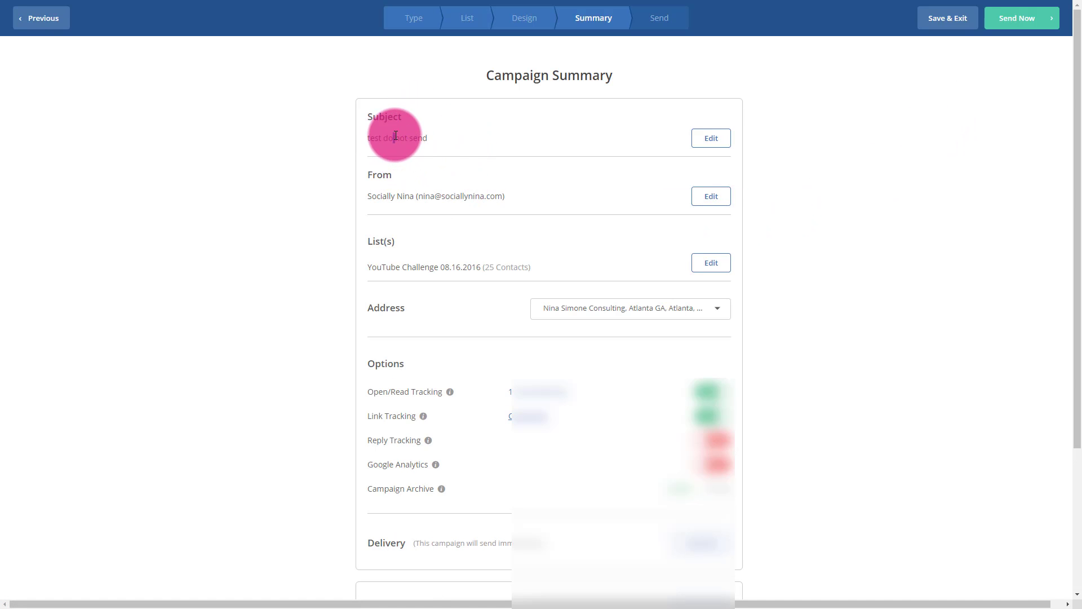
scroll(541, 169, down, 1)
scroll(550, 163, down, 3)
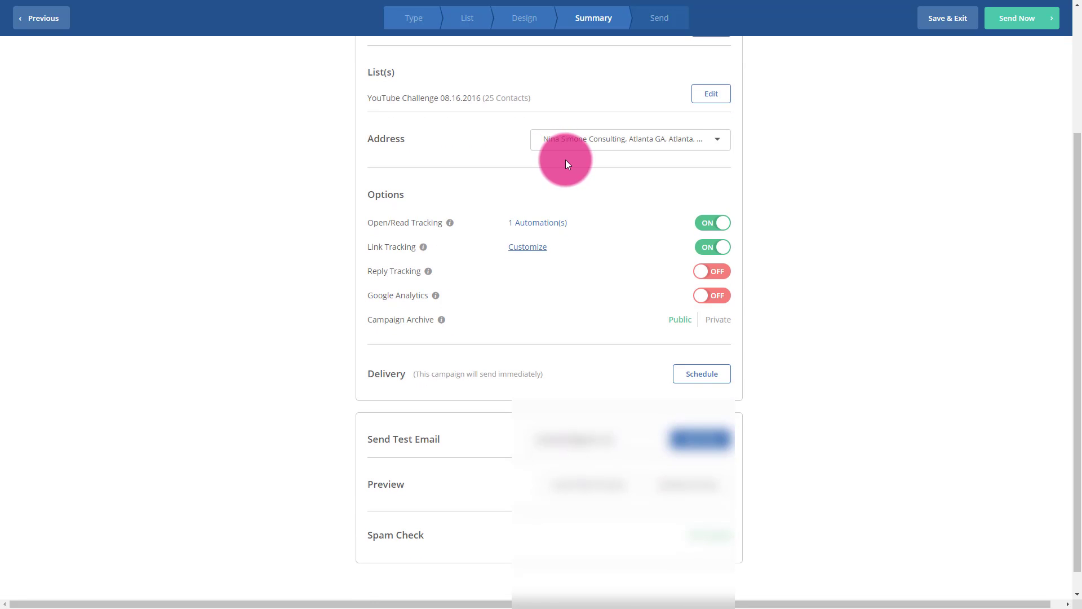
scroll(566, 163, up, 1)
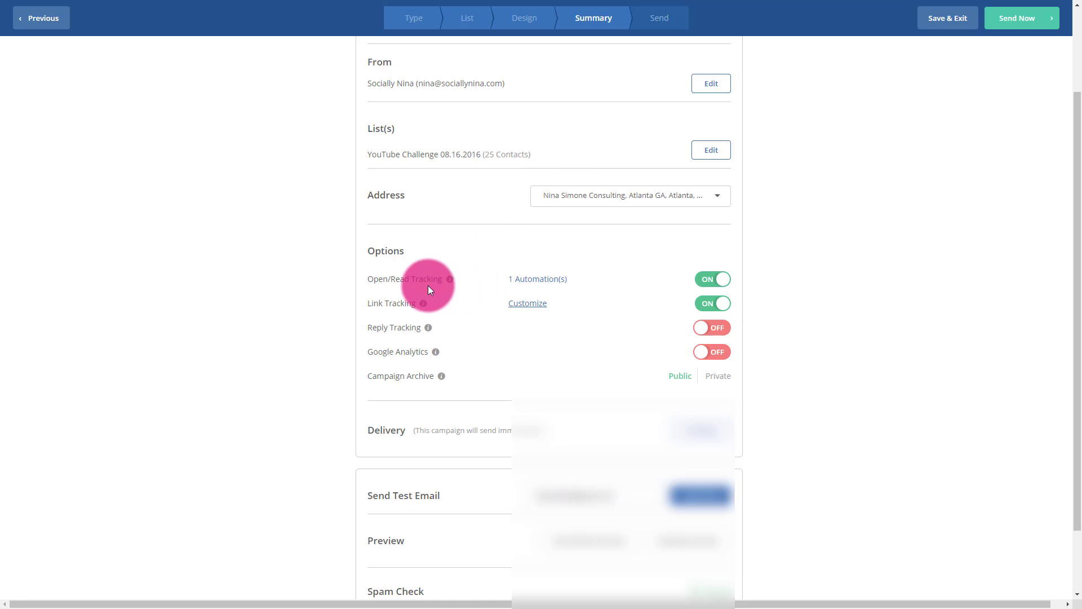
click(713, 327)
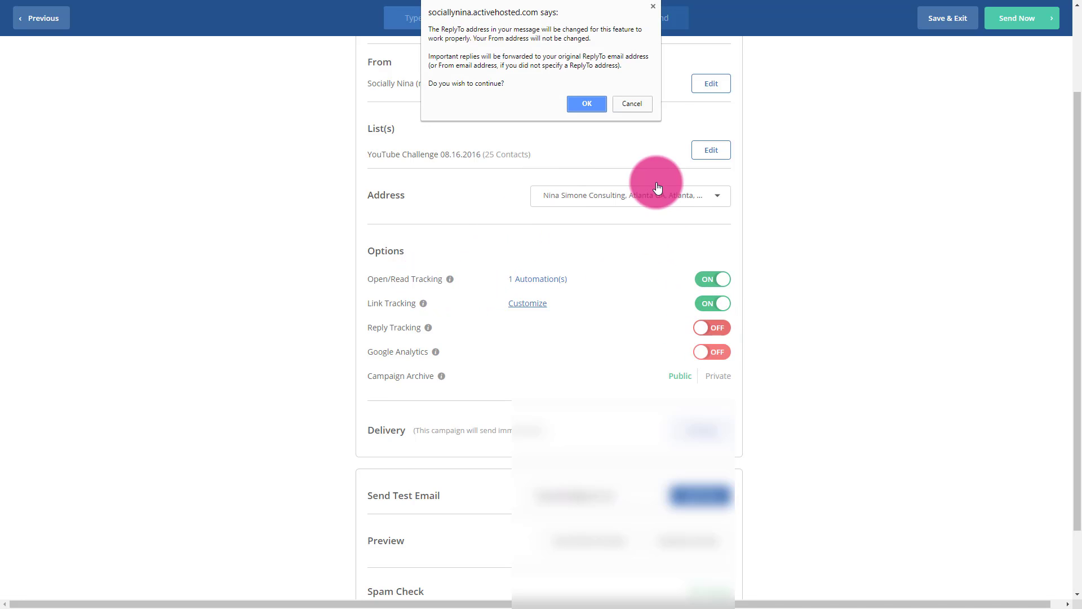
click(586, 104)
Turn on Google Analytics using 'Test Newsletter' as the analytics campaign name
click(712, 352)
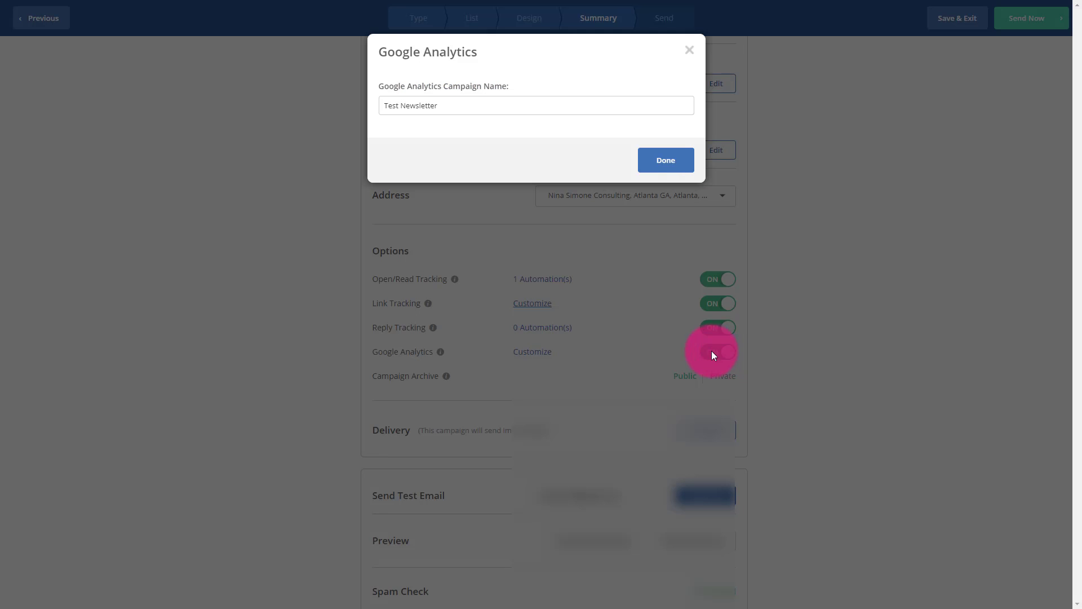
click(663, 159)
scroll(781, 353, down, 2)
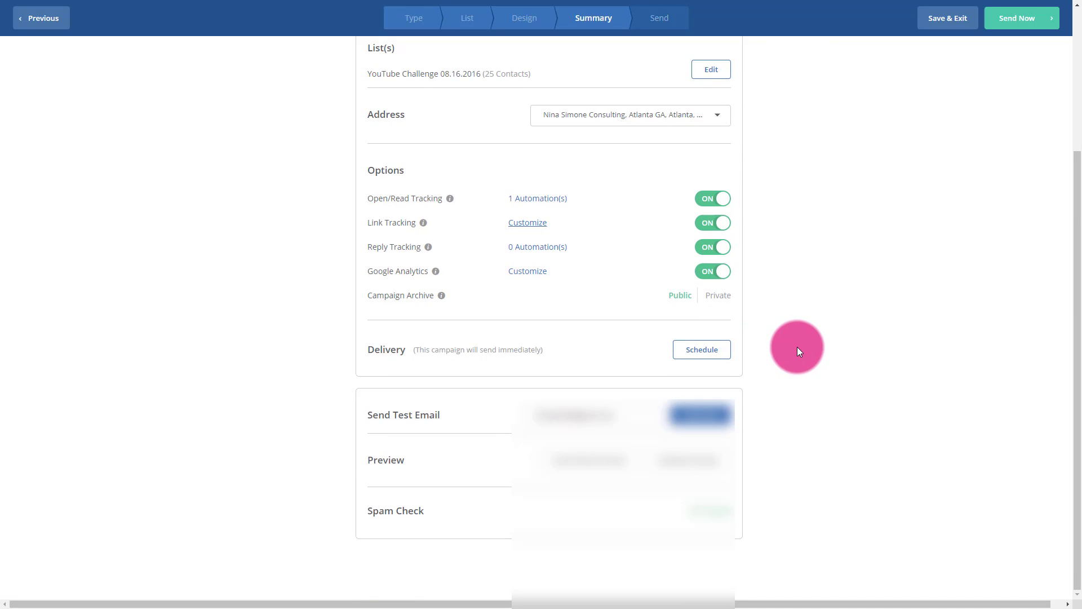
scroll(797, 346, up, 5)
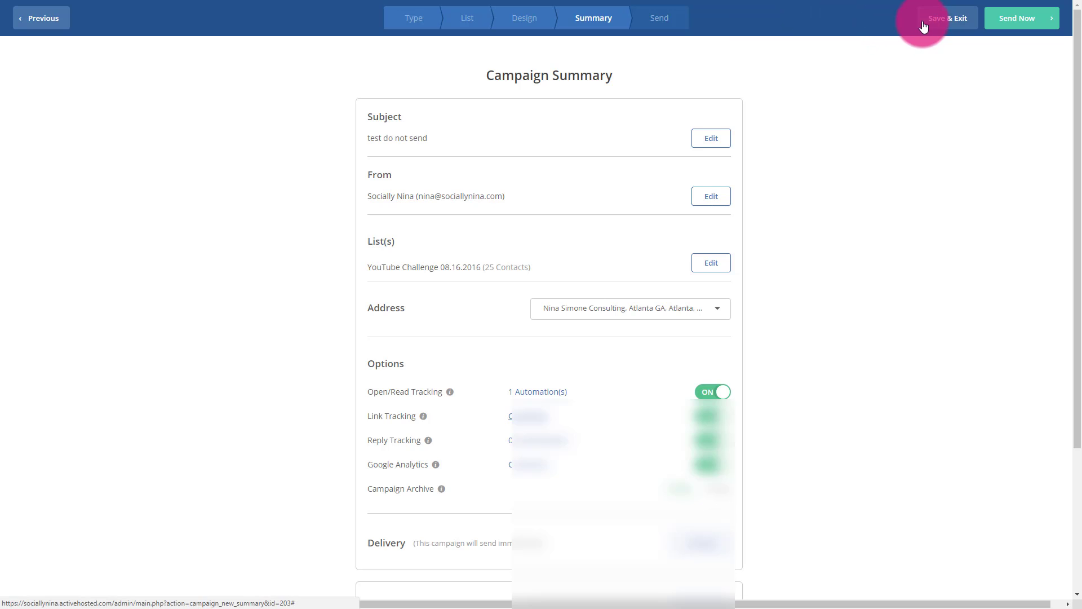
scroll(878, 137, down, 3)
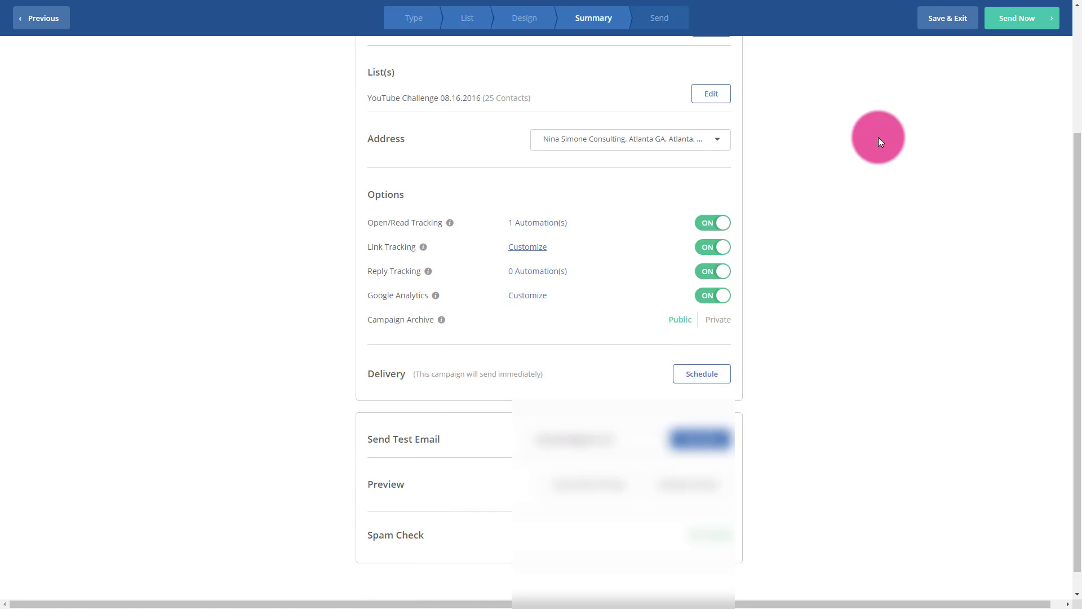
Schedule delivery for 02/05/2018 at 15:24 New York time, then save and exit
scroll(862, 163, down, 1)
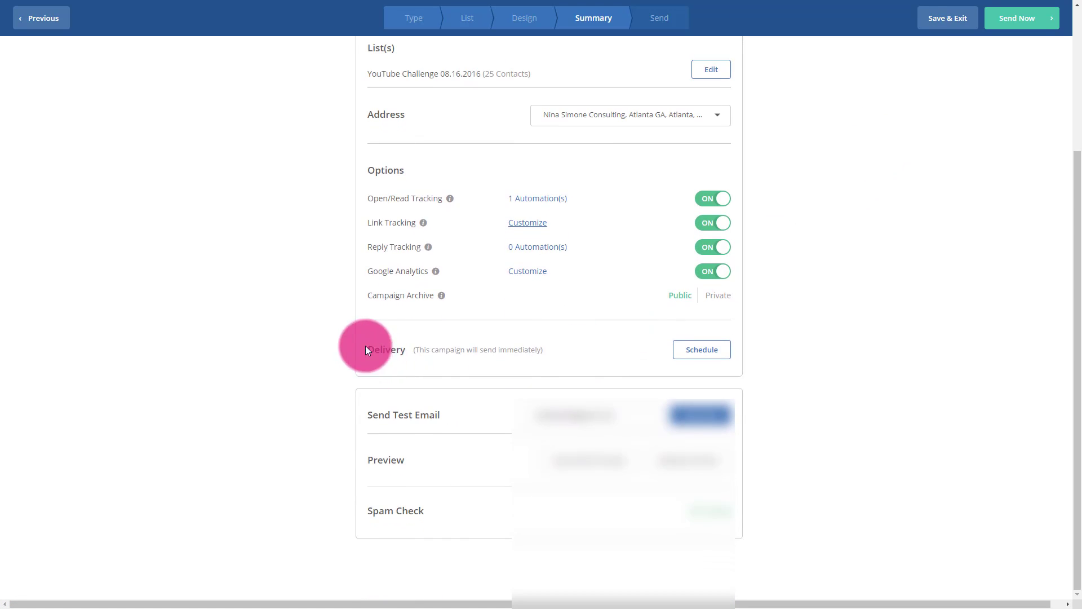
drag(363, 346, 711, 345)
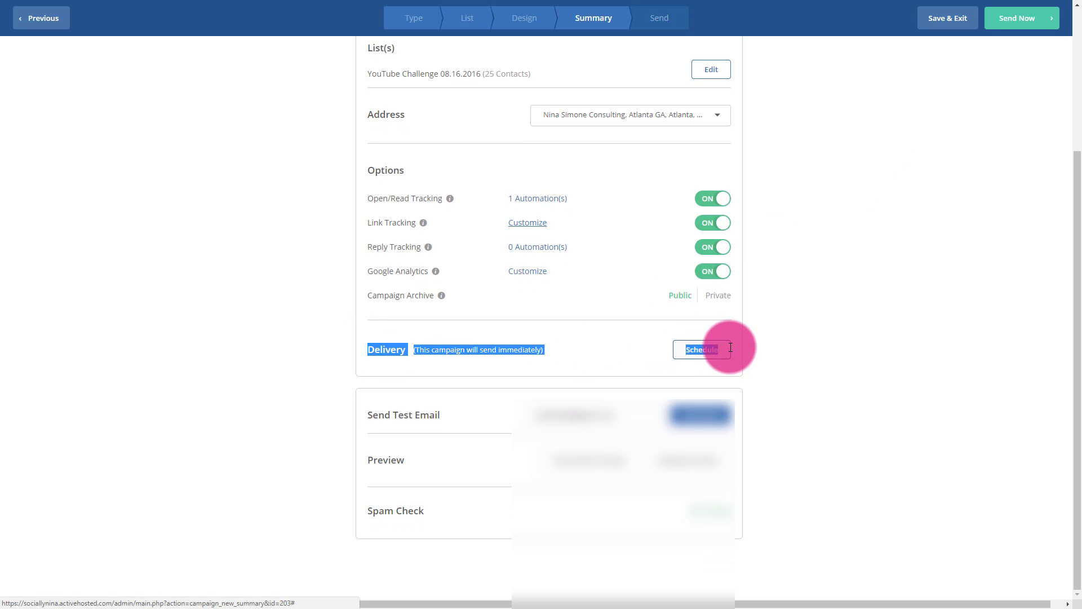
click(716, 352)
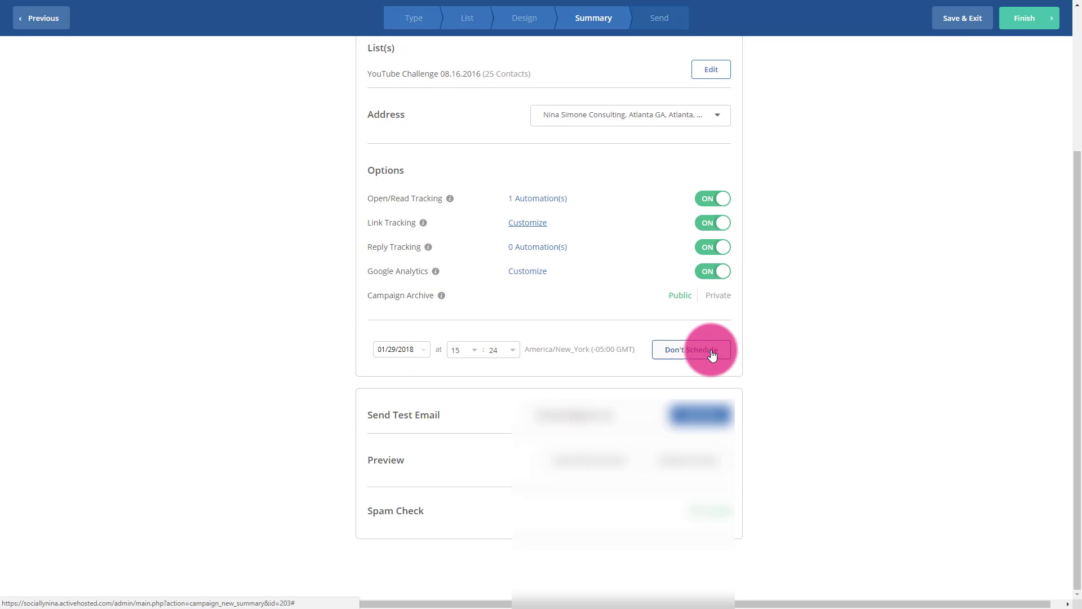
click(389, 349)
click(398, 394)
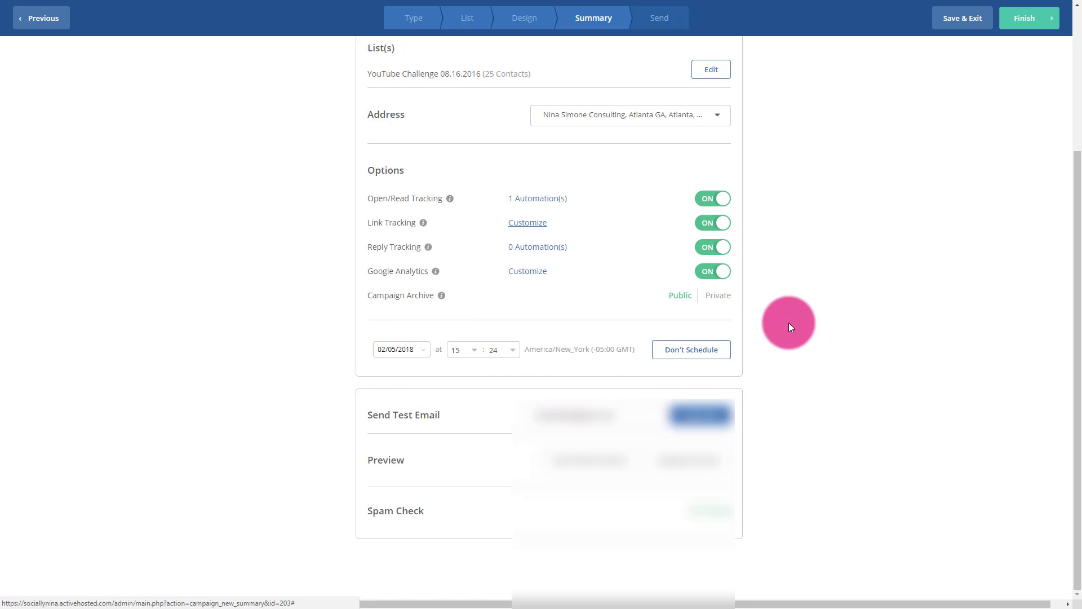
click(972, 14)
click(958, 18)
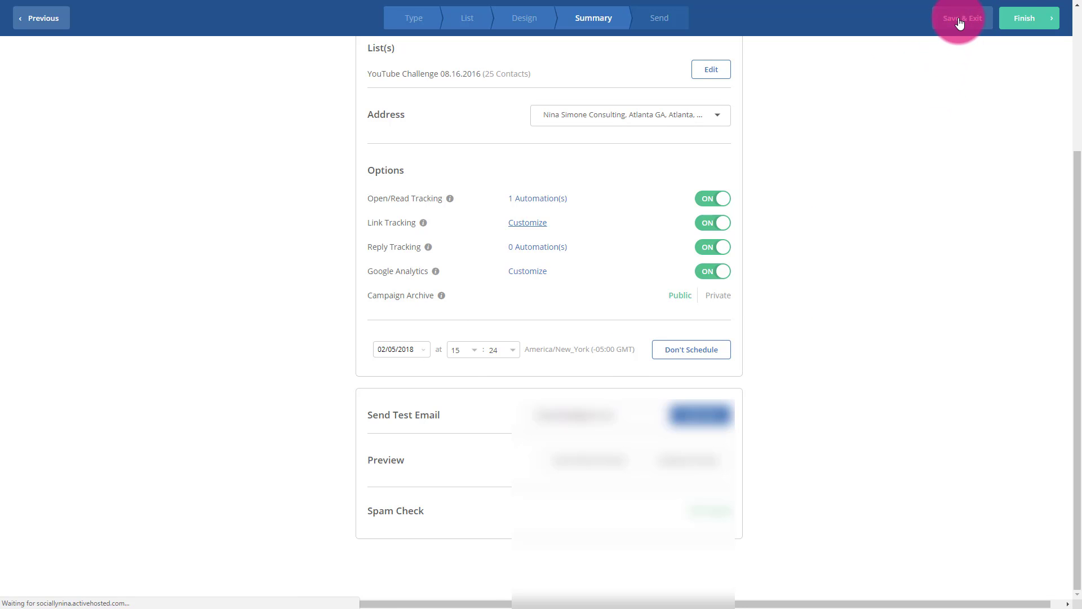